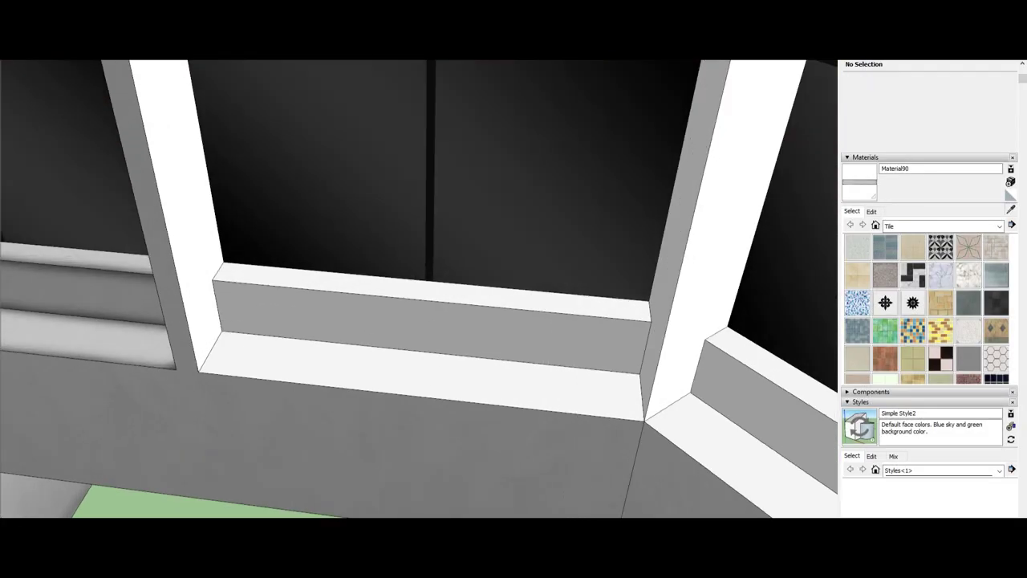
Reposition the tile texture on the lintel face and commit the new placement.
right_click(314, 355)
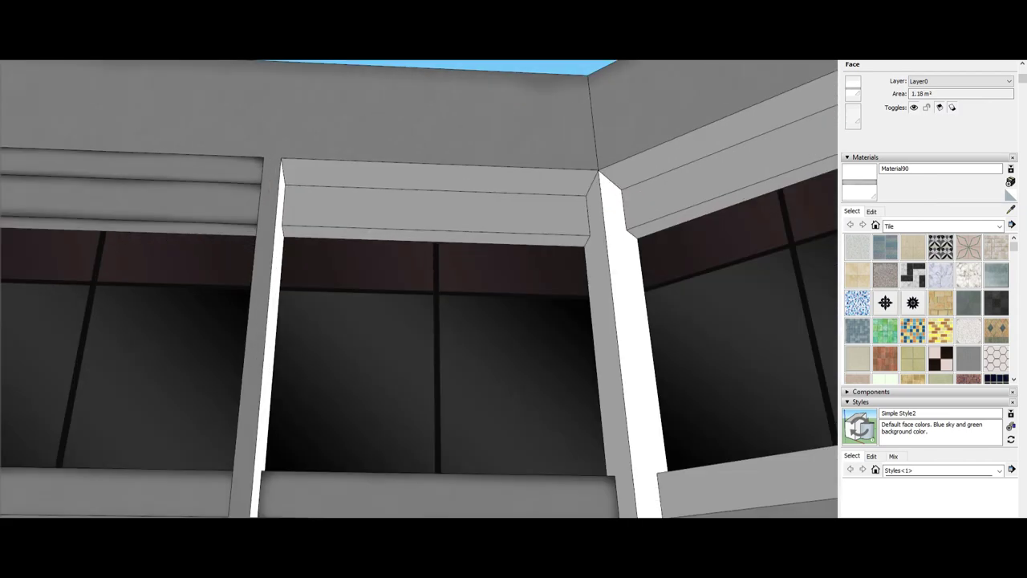
right_click(314, 202)
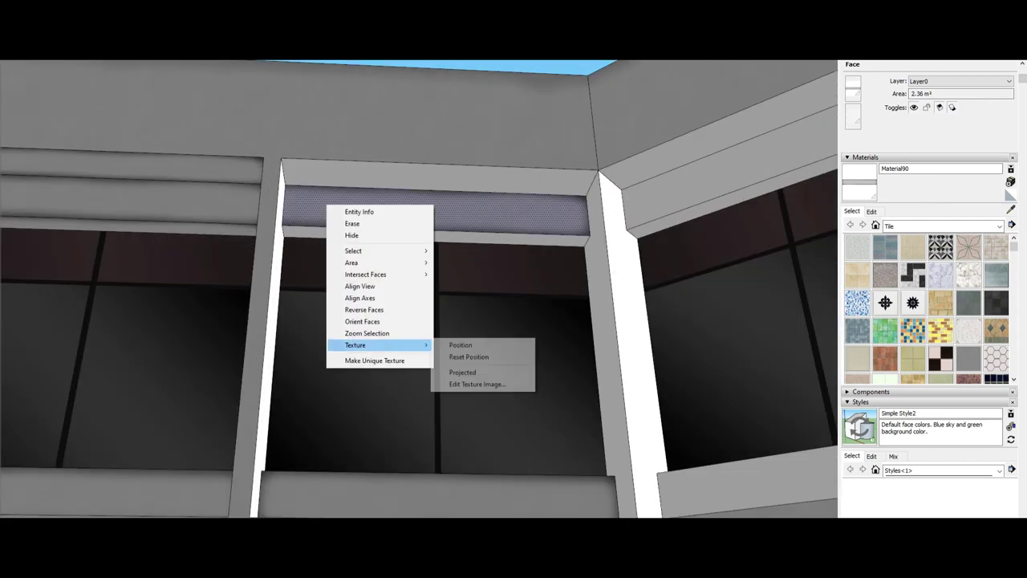
click(470, 346)
key(Return)
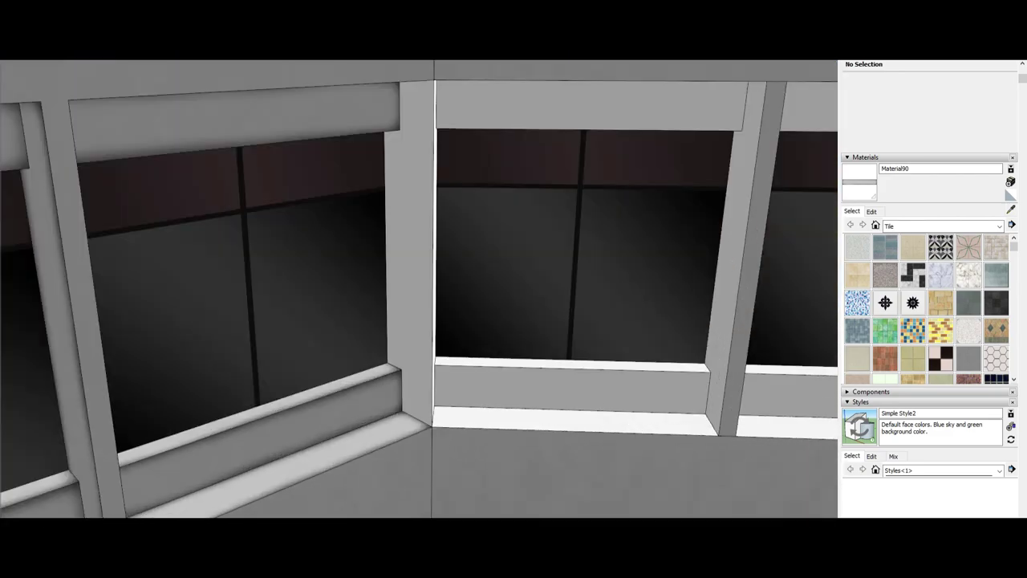
Shift the tile texture across the sill face so the pattern lines up.
right_click(585, 417)
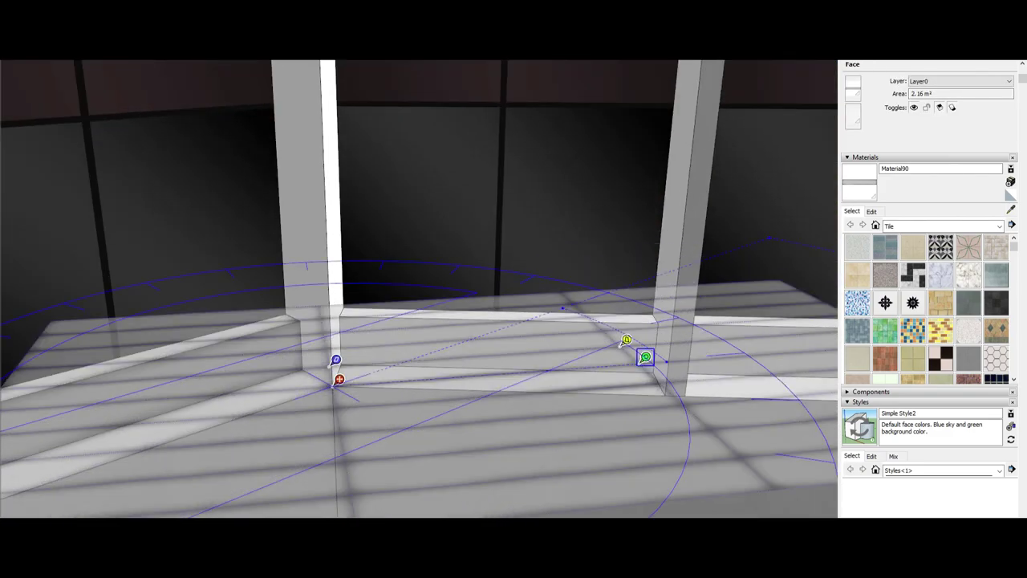
drag(644, 356, 670, 386)
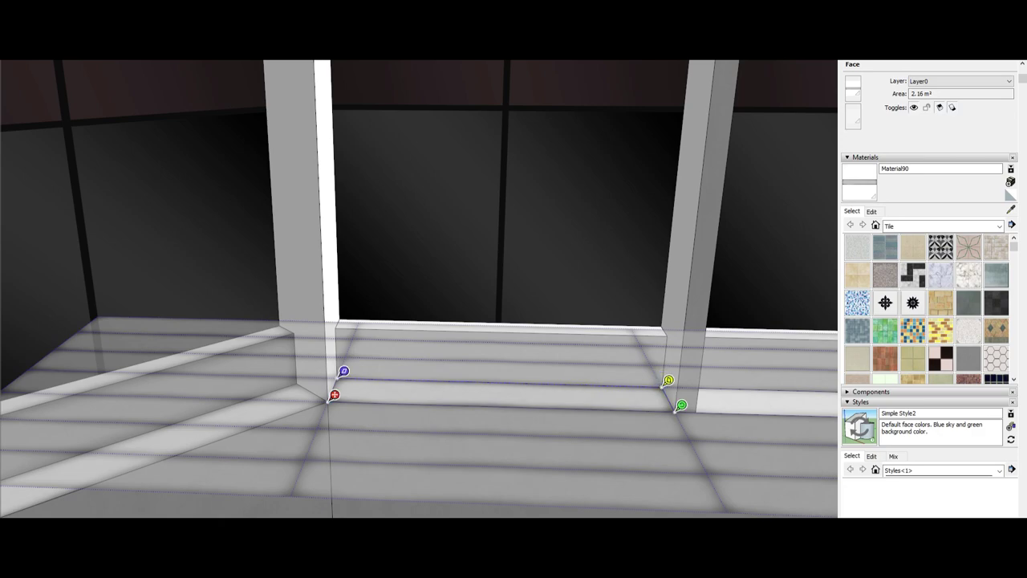
right_click(504, 345)
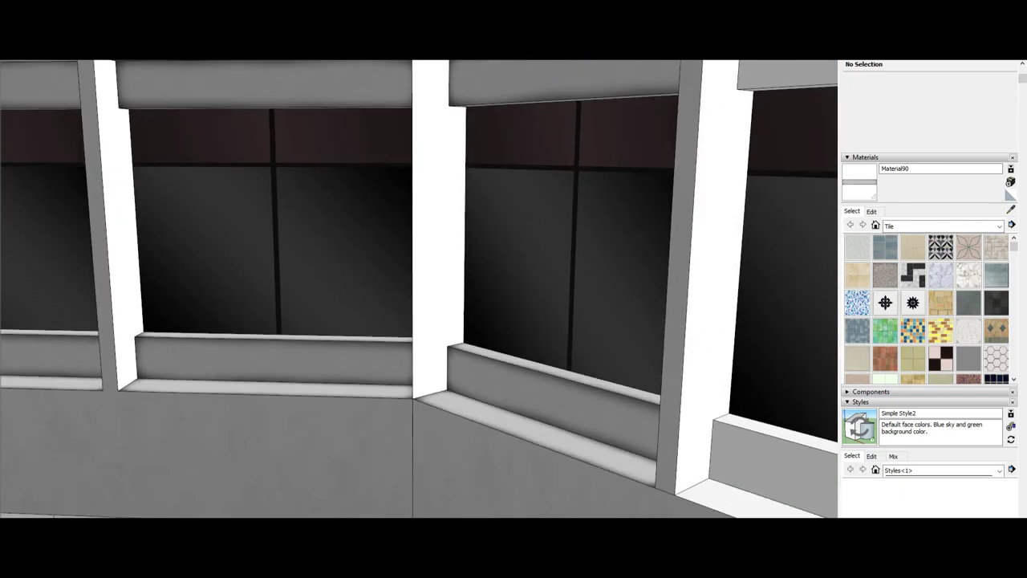
Reset the jamb's texture position, then commit realigned texture placements on the lintel and sill.
right_click(436, 294)
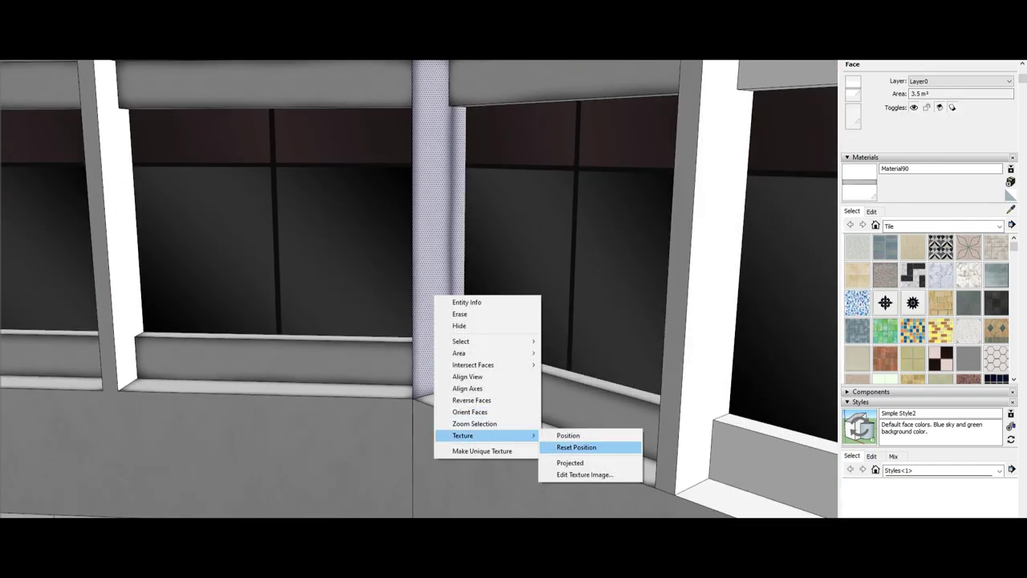
click(566, 433)
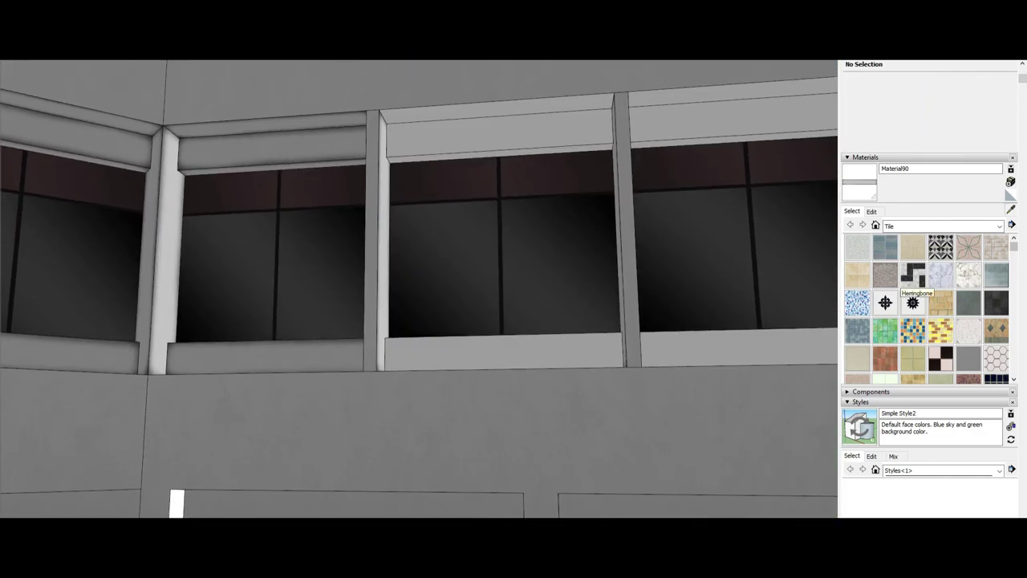
right_click(413, 159)
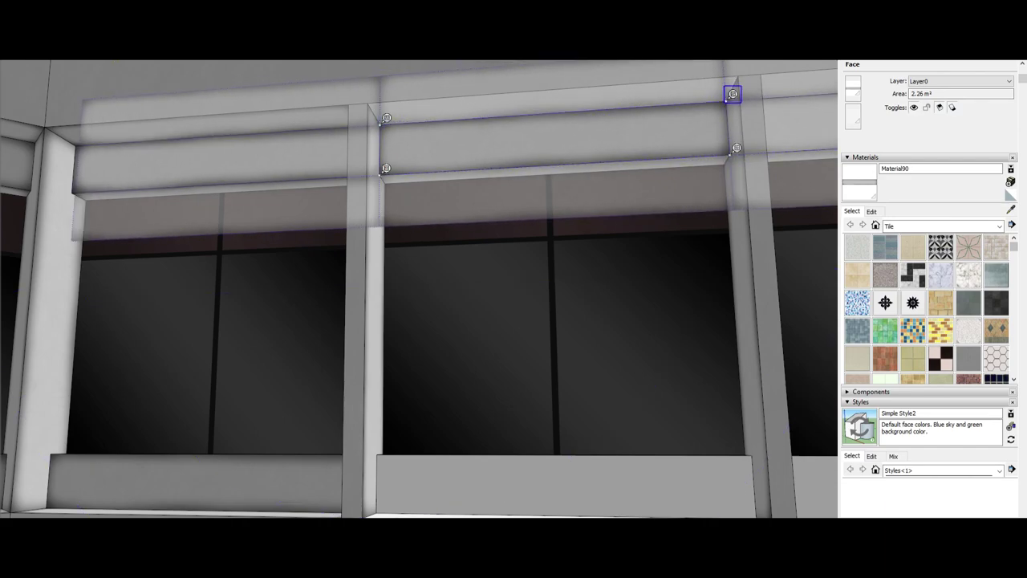
key(Return)
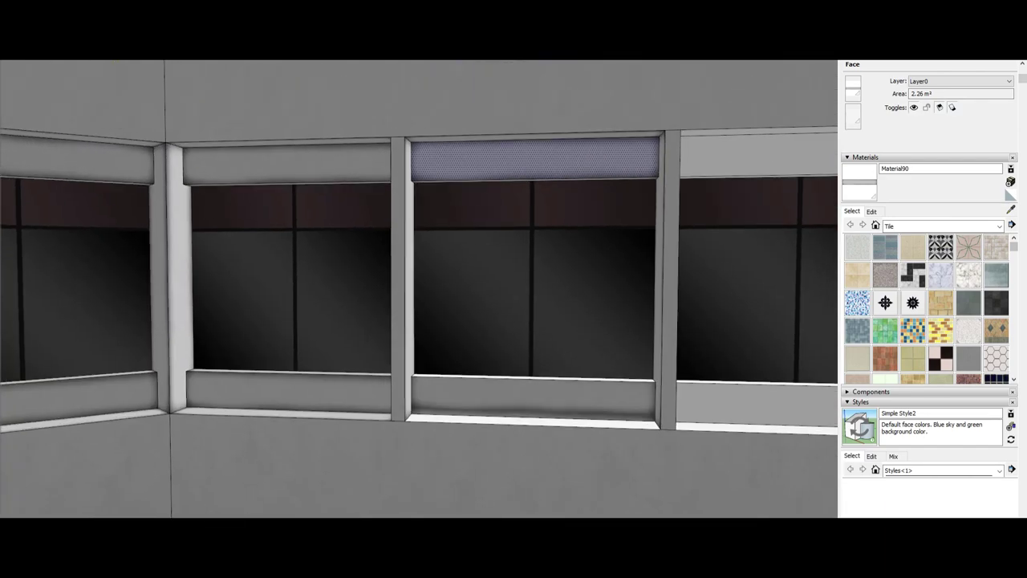
right_click(474, 314)
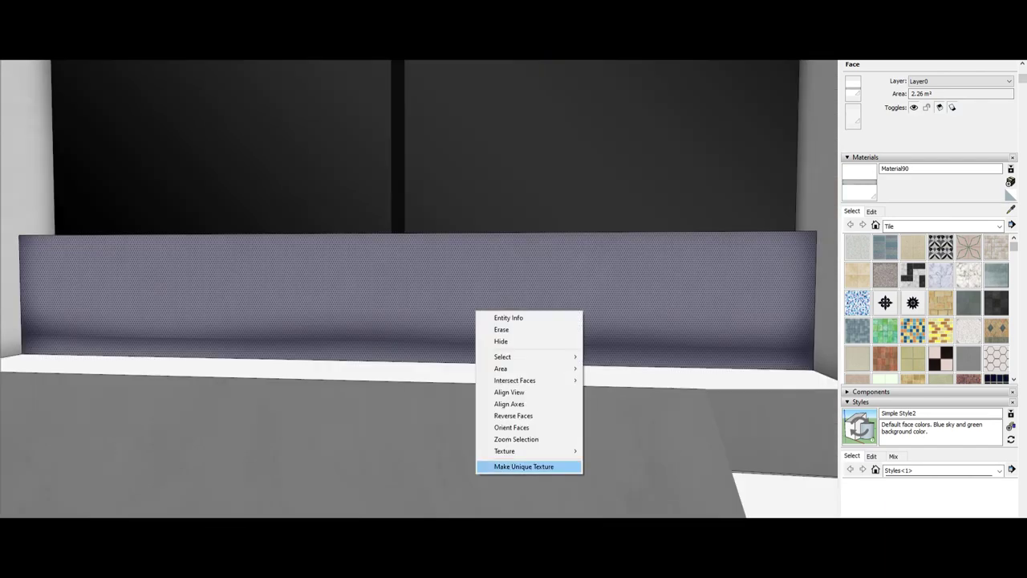
key(Return)
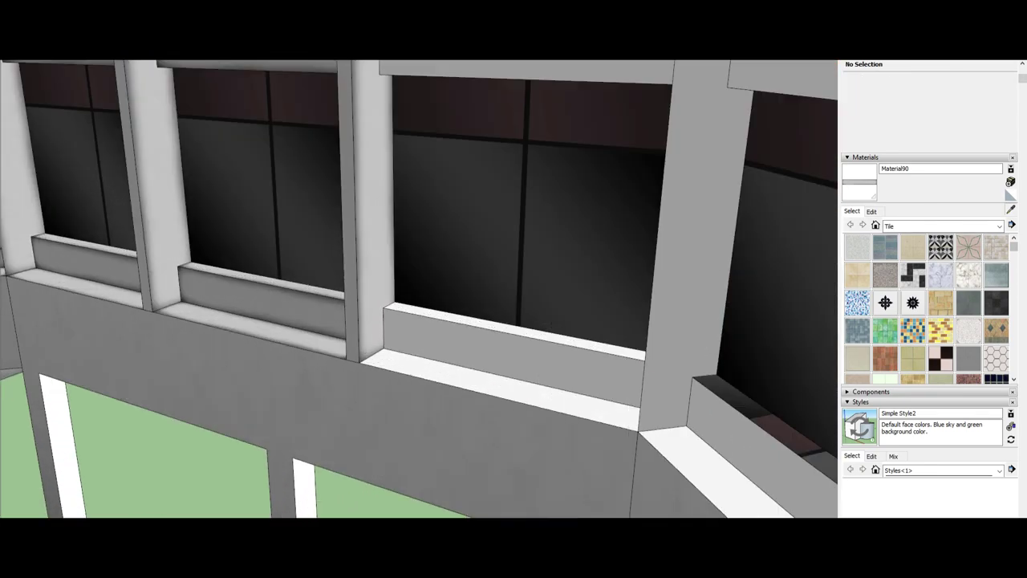
Reposition the tile texture on the long sill face and confirm the placement.
right_click(514, 337)
click(650, 476)
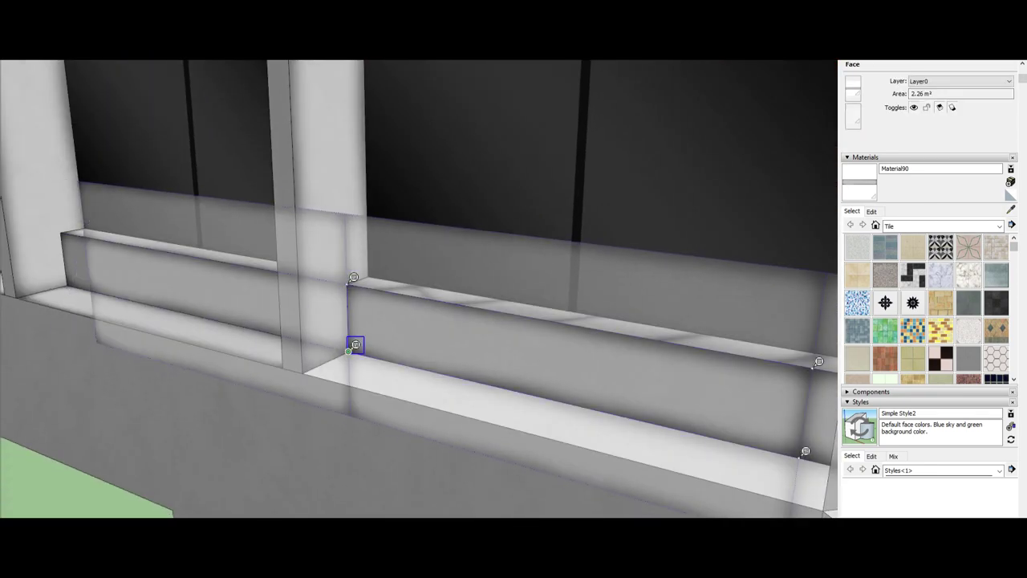
key(Return)
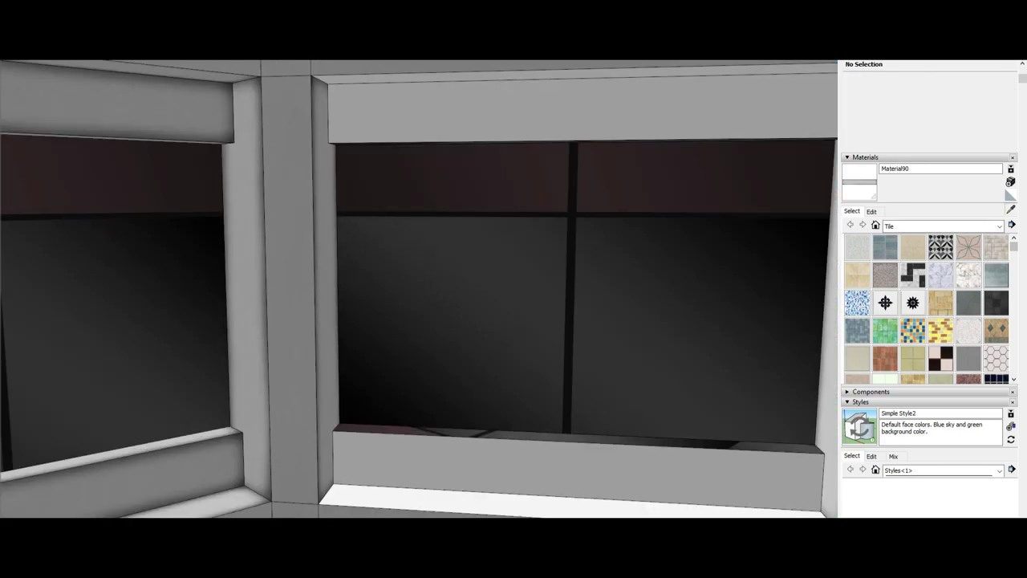
Adjust tile texture placement on the next sill and window faces, then select the tall jamb face.
right_click(408, 450)
click(533, 441)
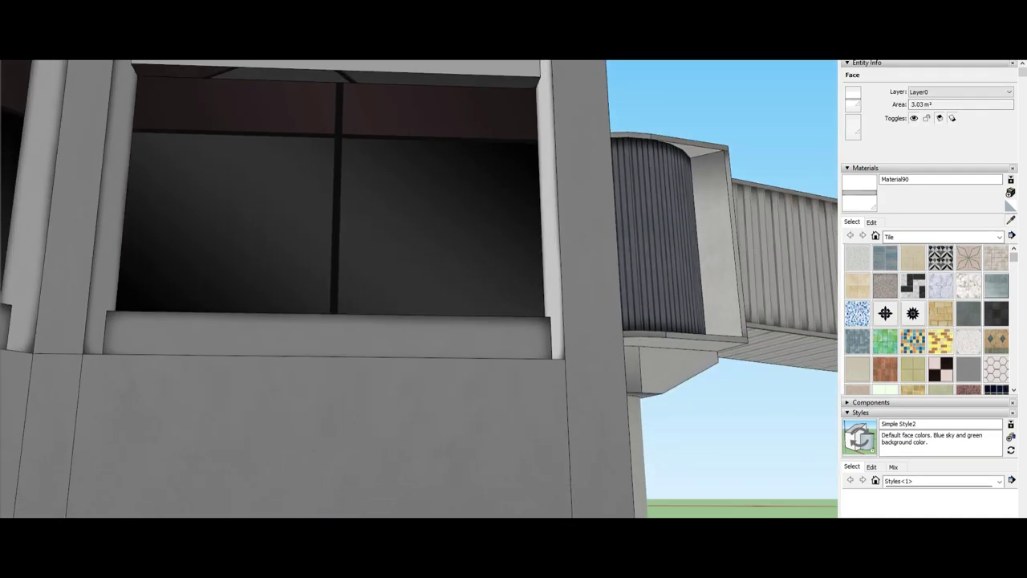
right_click(322, 164)
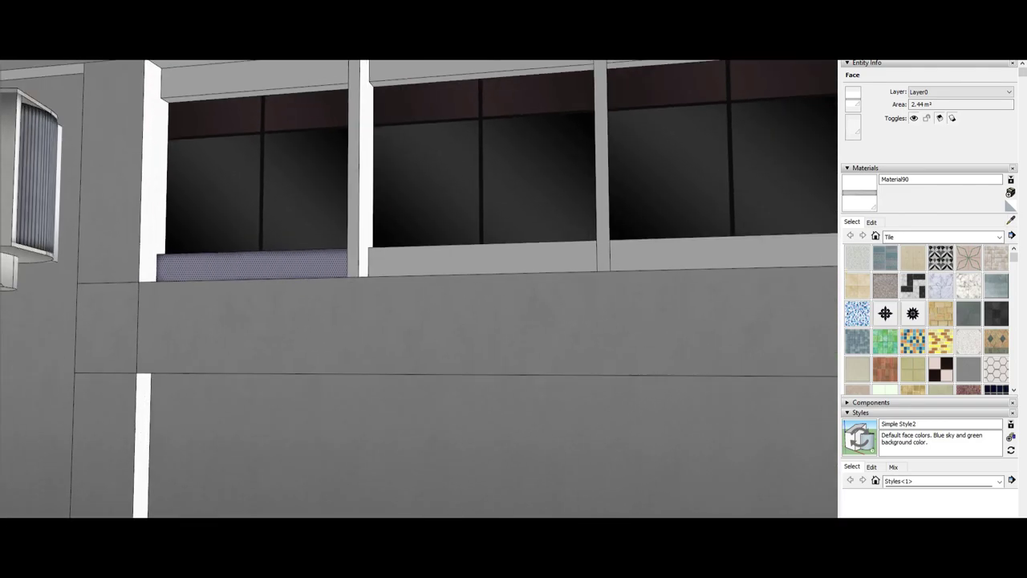
right_click(244, 71)
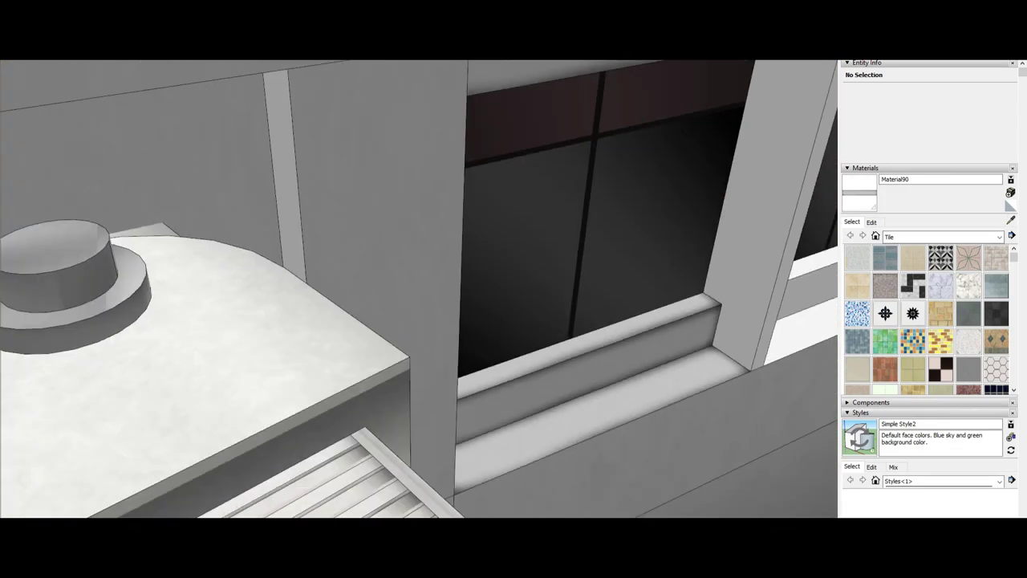
click(768, 392)
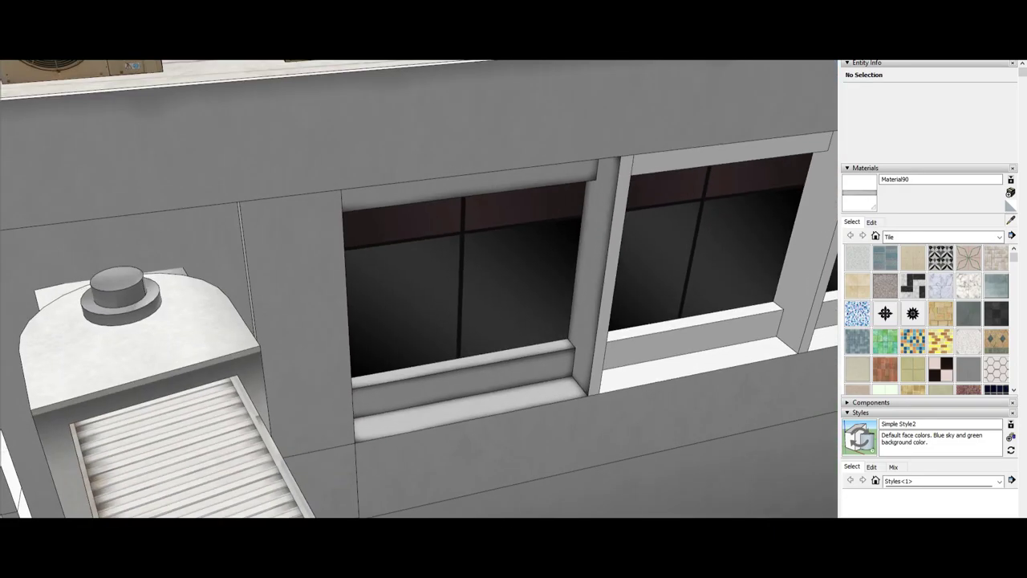
Start repositioning the tile texture on the sill beneath the rooftop units.
right_click(473, 365)
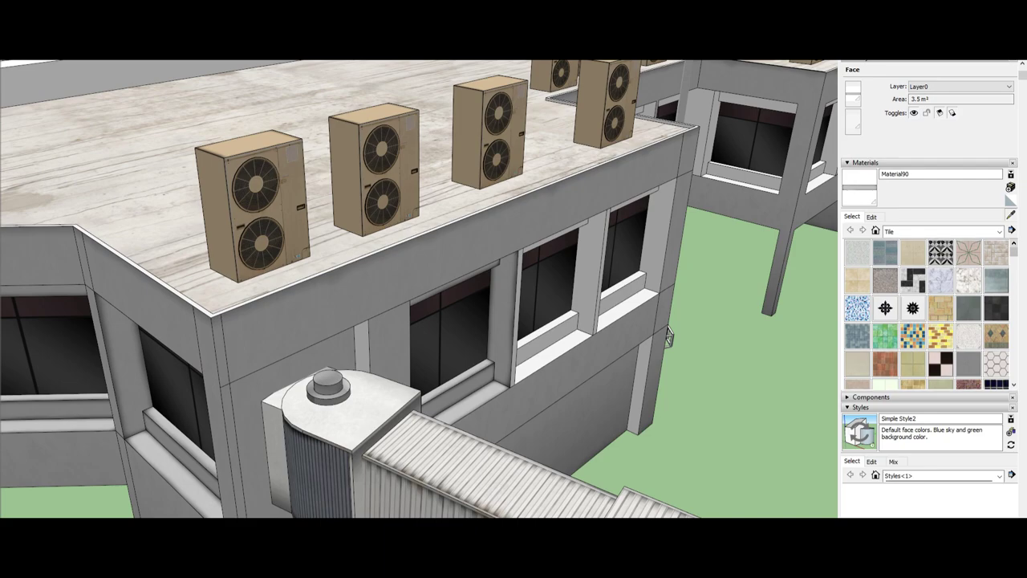
scroll(667, 337, up, 5)
right_click(591, 367)
click(722, 497)
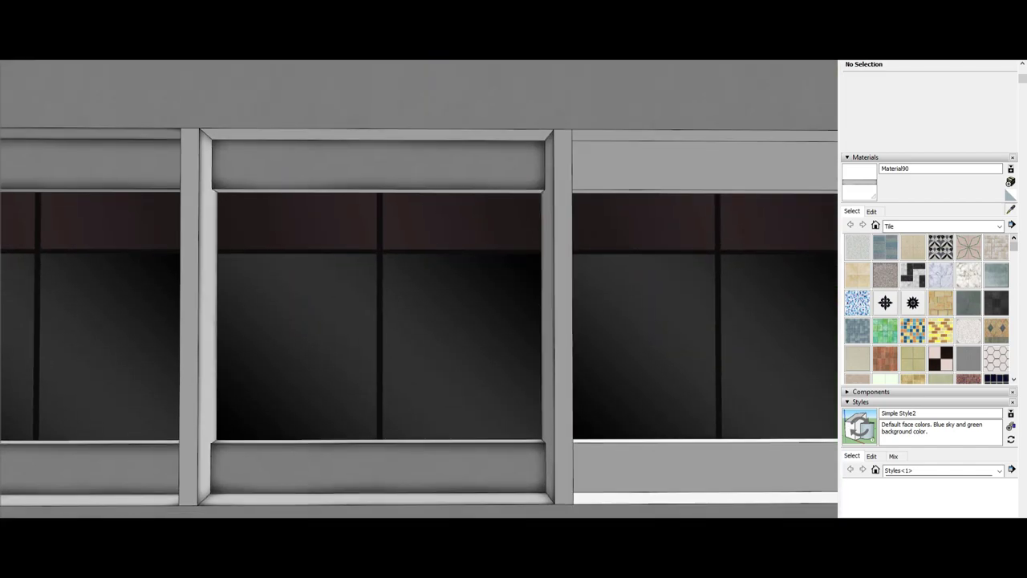
Start repositioning the tile texture on the window head face.
right_click(323, 195)
click(490, 335)
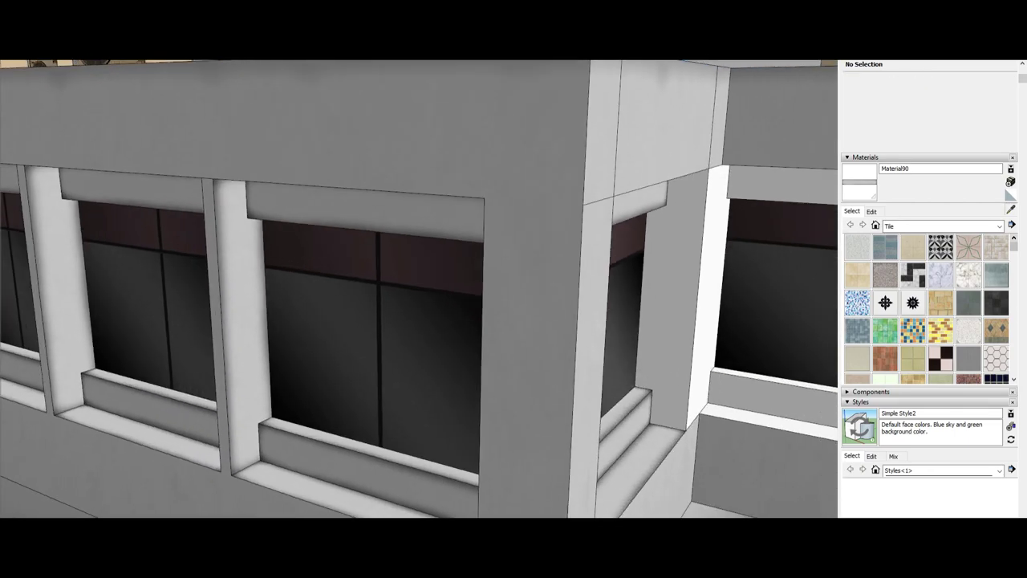
Reposition the tile texture on the corner face and two corner sill faces.
click(815, 461)
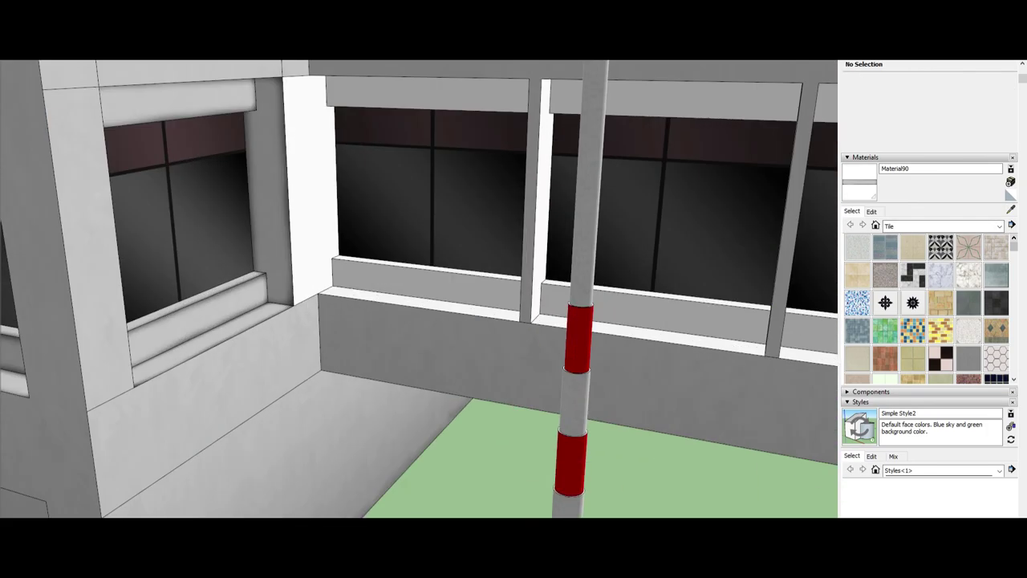
right_click(367, 278)
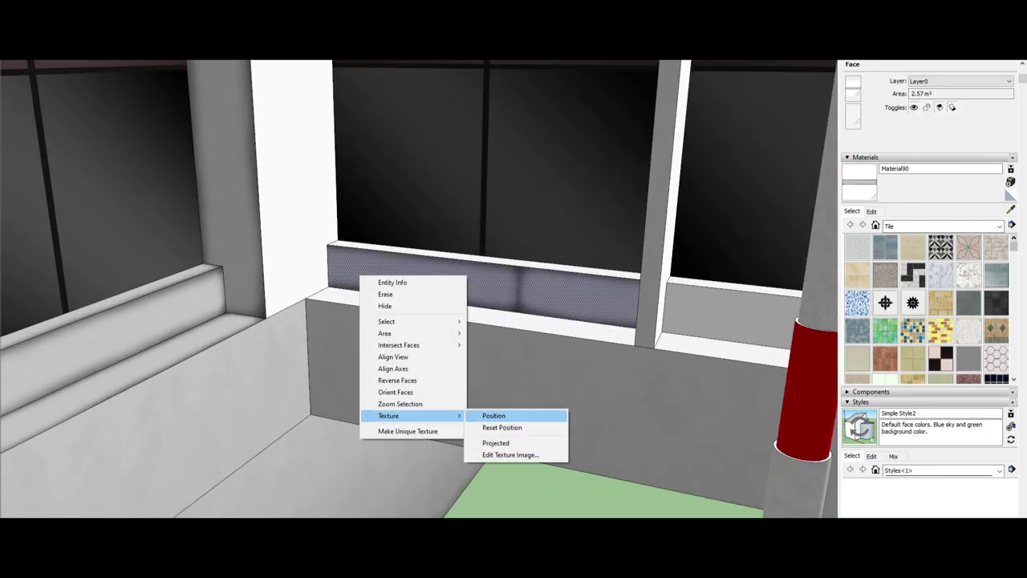
click(508, 413)
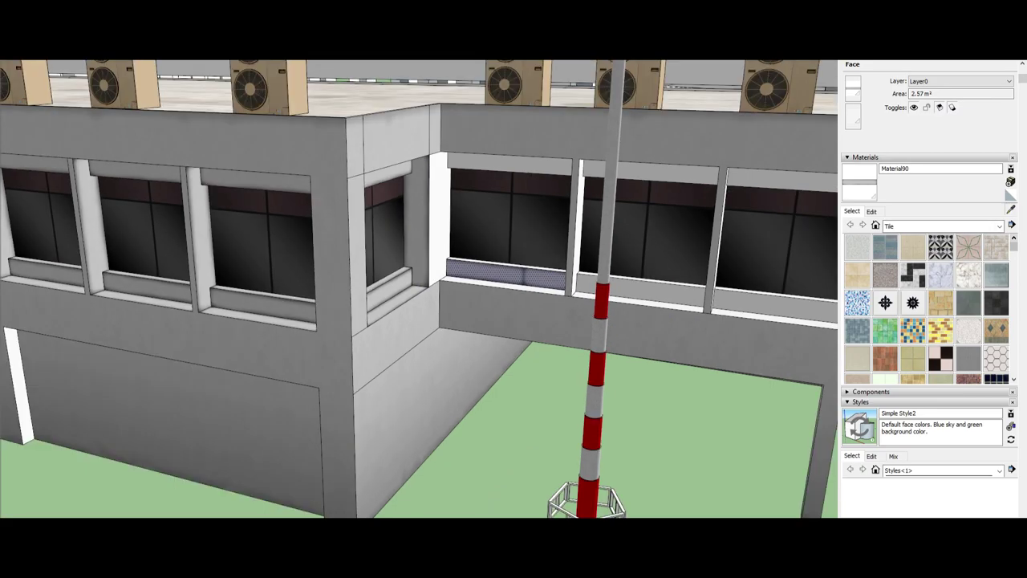
right_click(499, 273)
click(634, 412)
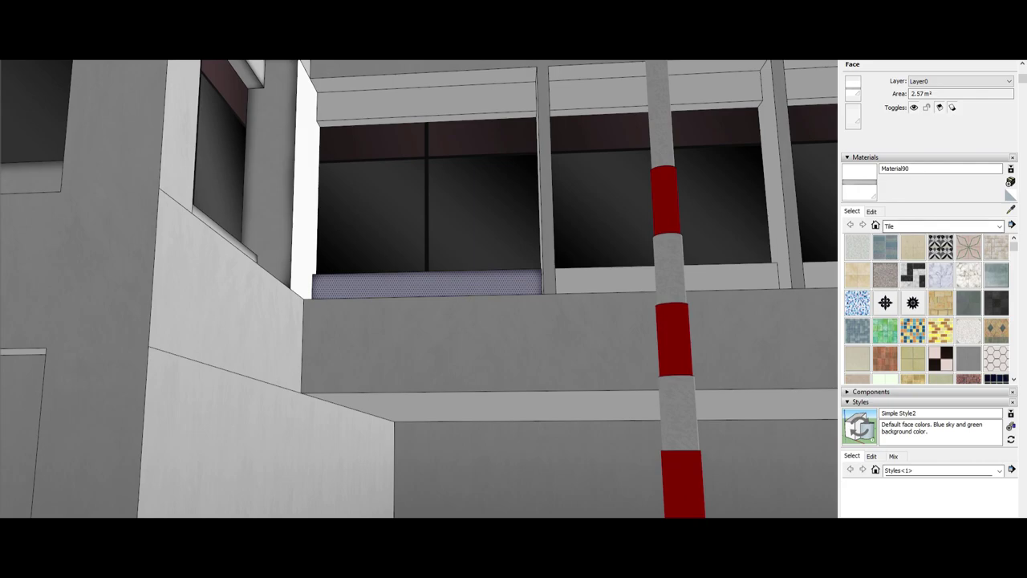
Reposition the tile texture on the textured lintel panel above the corner sill.
right_click(374, 337)
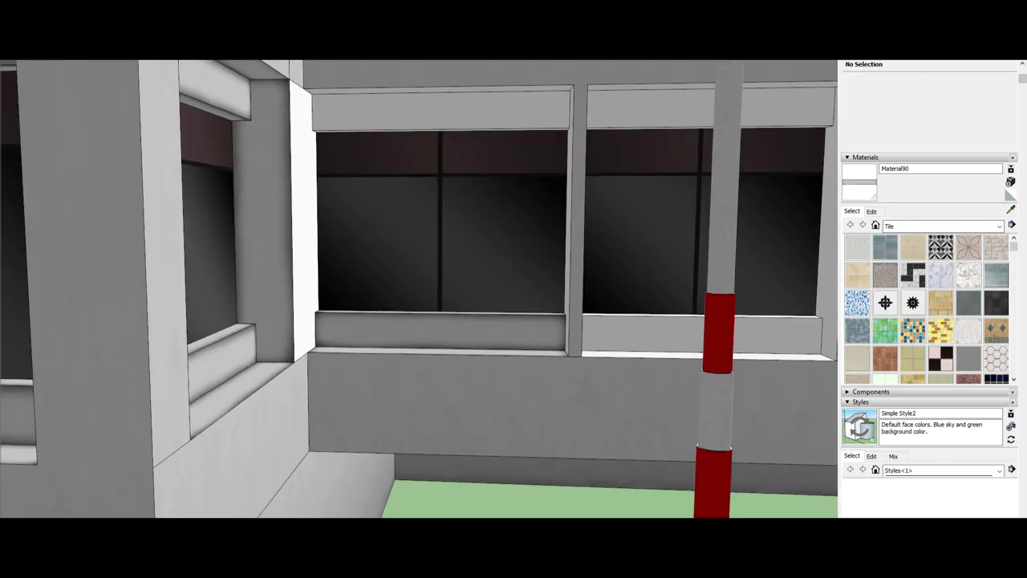
click(528, 232)
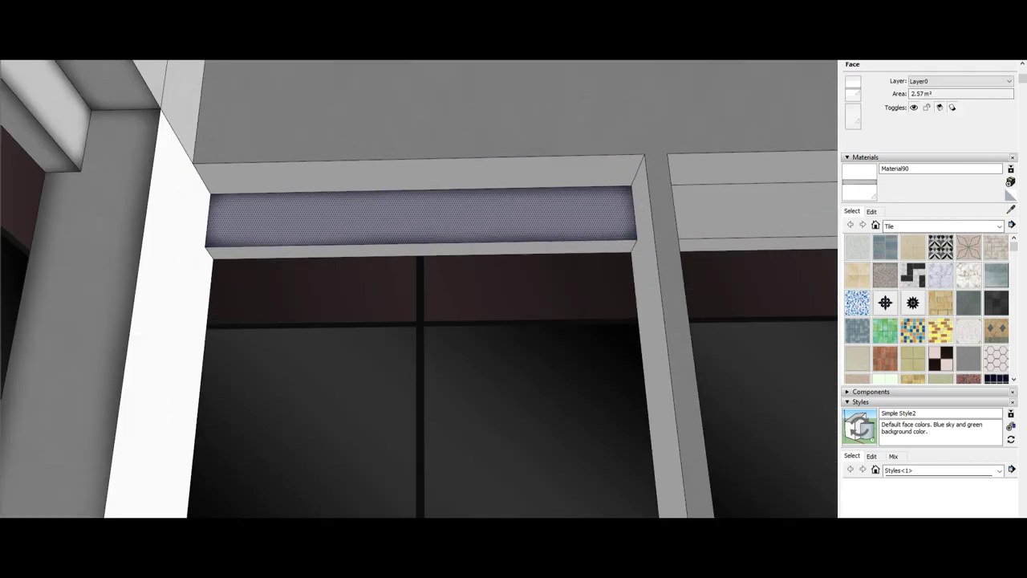
click(784, 447)
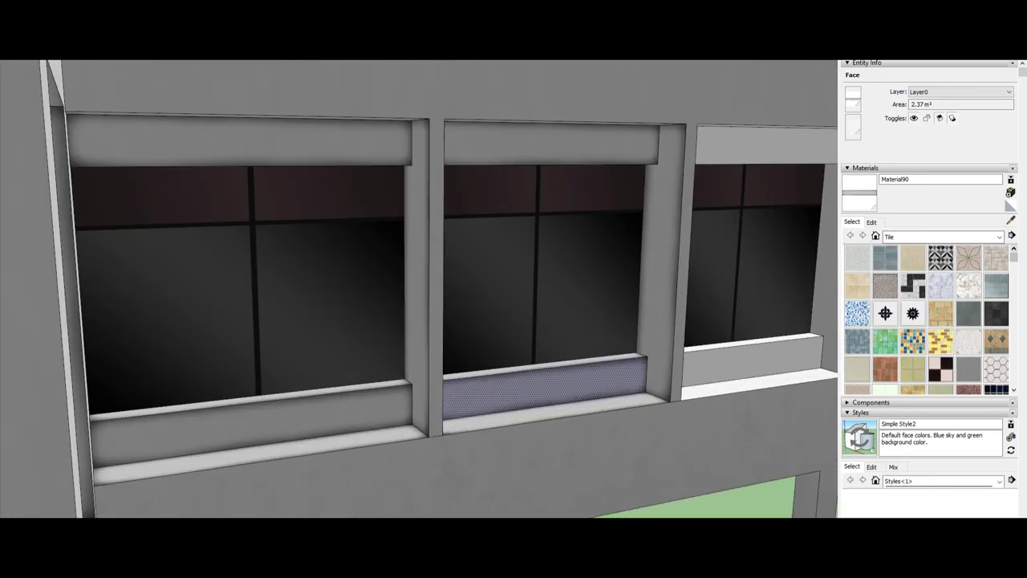
Dismiss the open menu and begin repositioning the texture on the next sill face.
key(Escape)
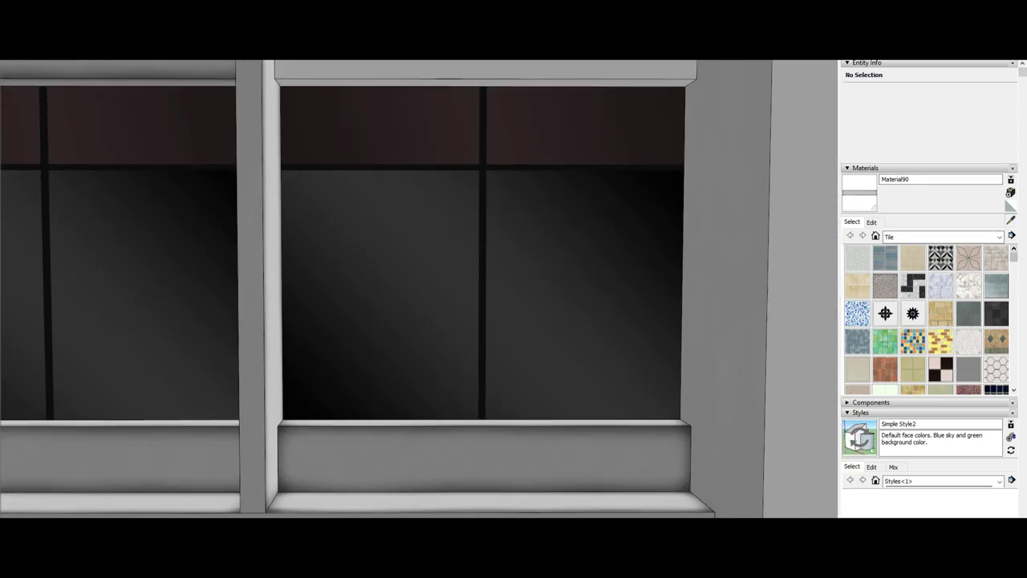
right_click(321, 487)
click(453, 471)
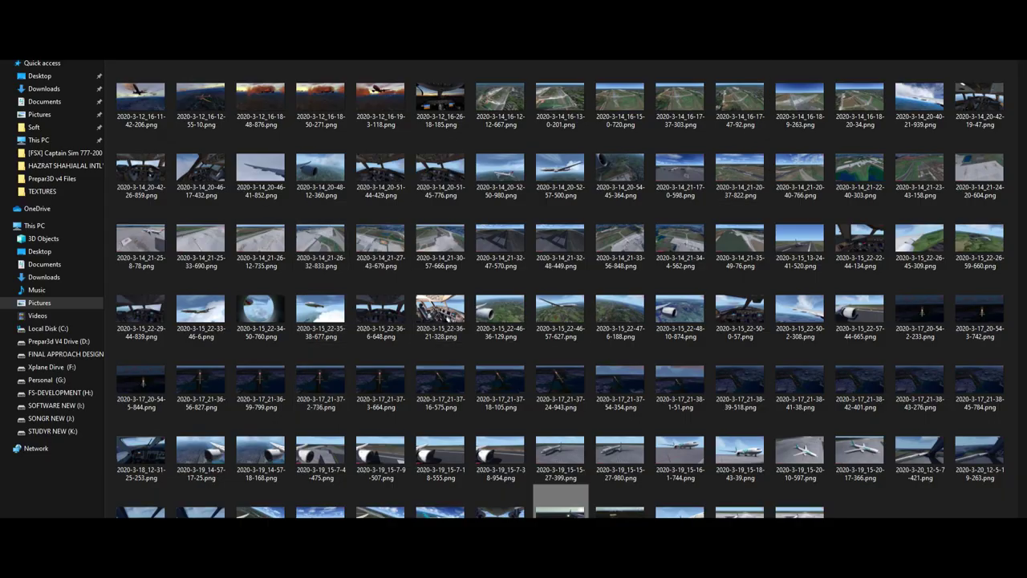
Open the airport folder from Quick access in the File Explorer navigation pane.
click(64, 165)
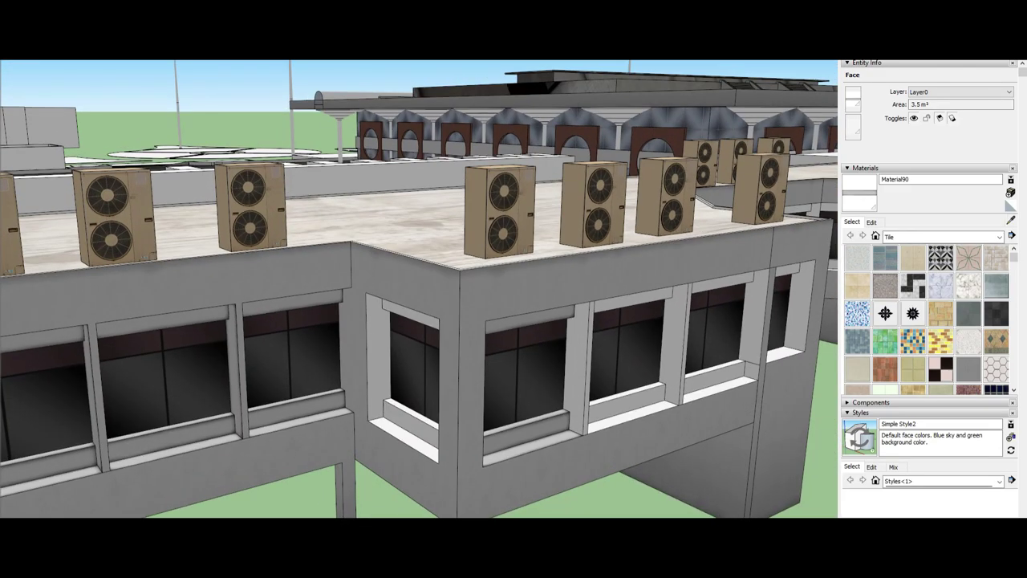
Position the purple dotted tile texture on the corner window's side jamb, checking it from around the corner.
right_click(572, 383)
click(610, 516)
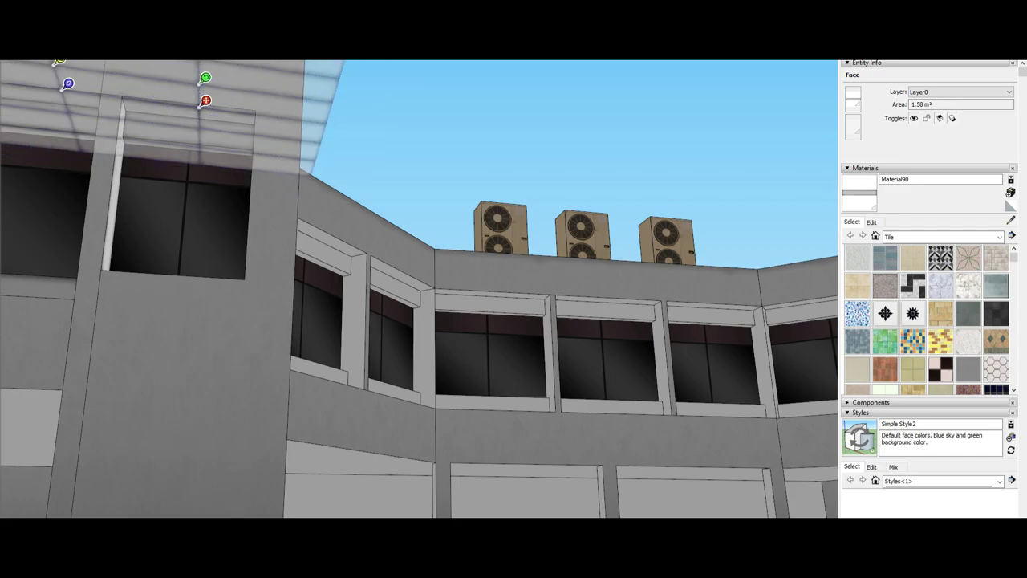
scroll(338, 120, up, 3)
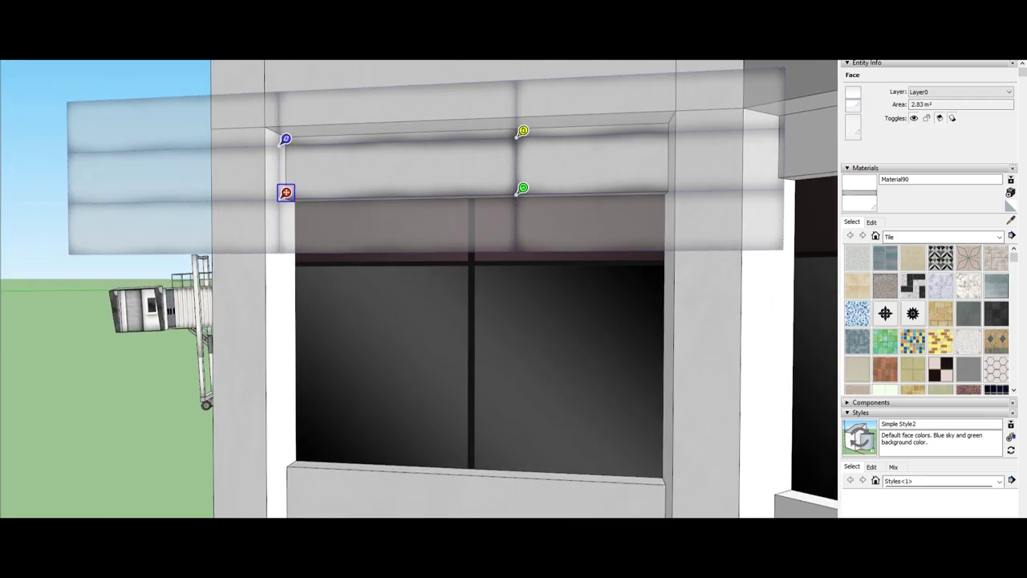
middle_drag(530, 121, 714, 144)
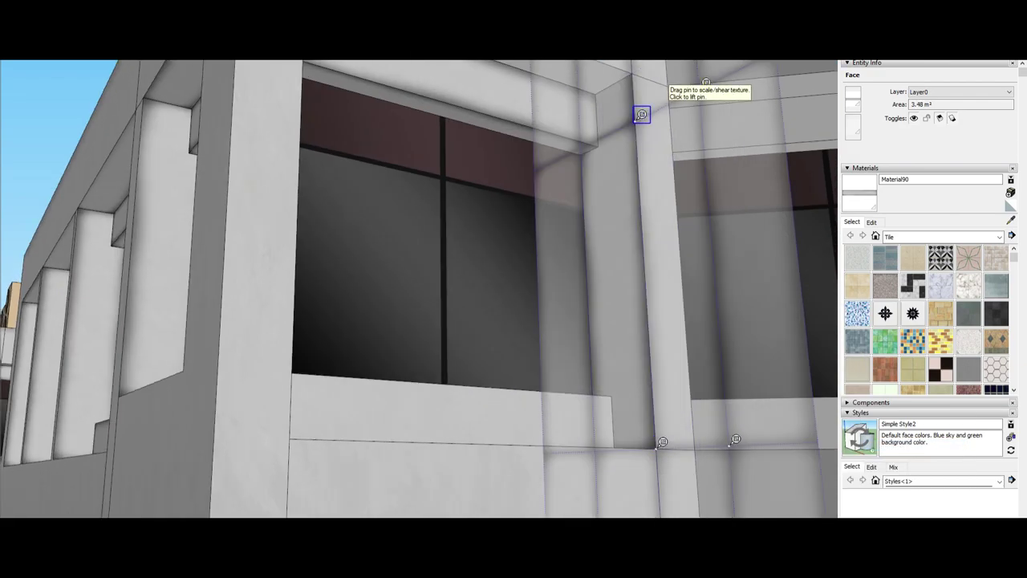
middle_drag(641, 115, 703, 130)
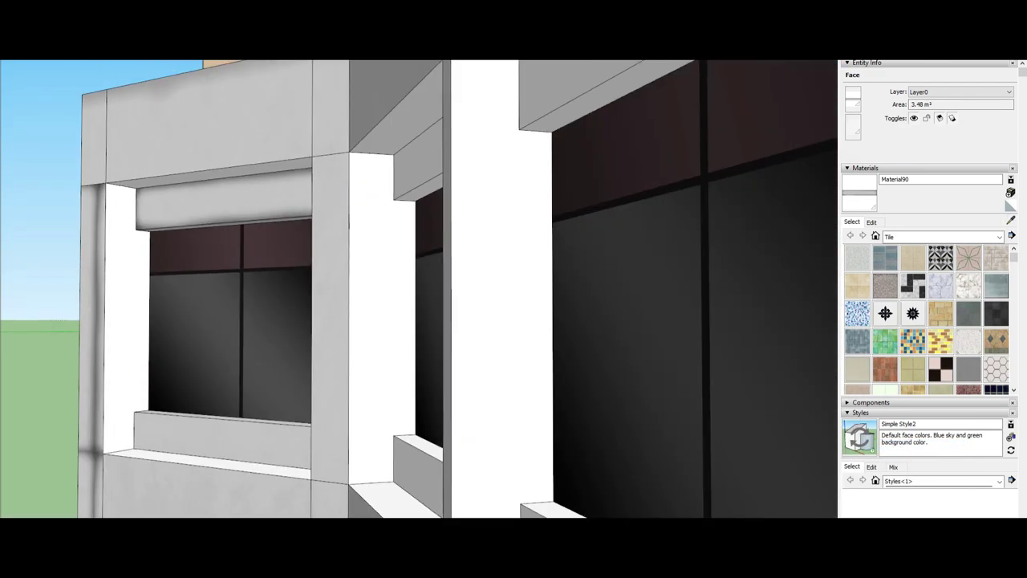
Reposition the dotted tile texture on the first window face and its sill.
right_click(117, 376)
click(160, 500)
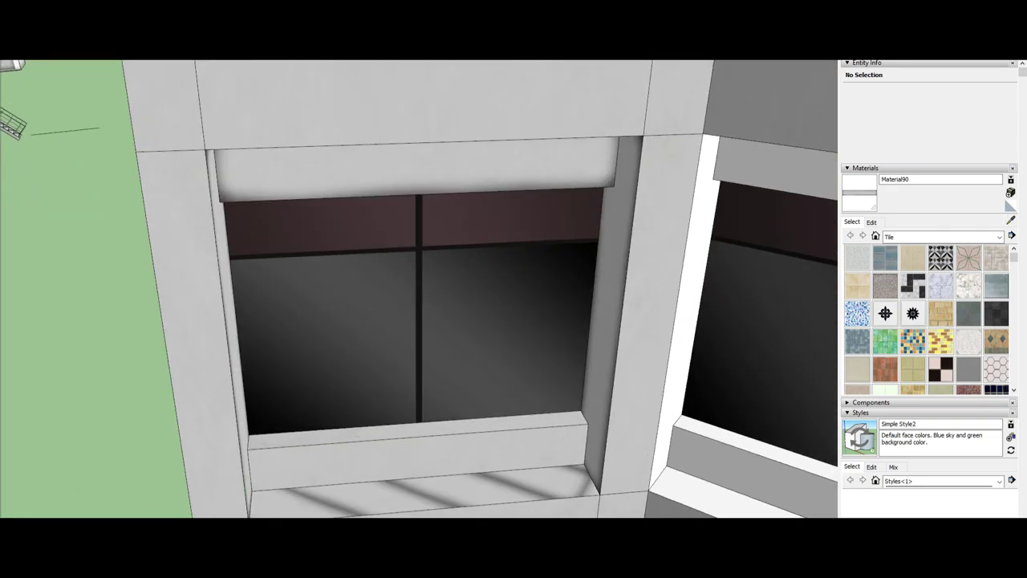
right_click(551, 447)
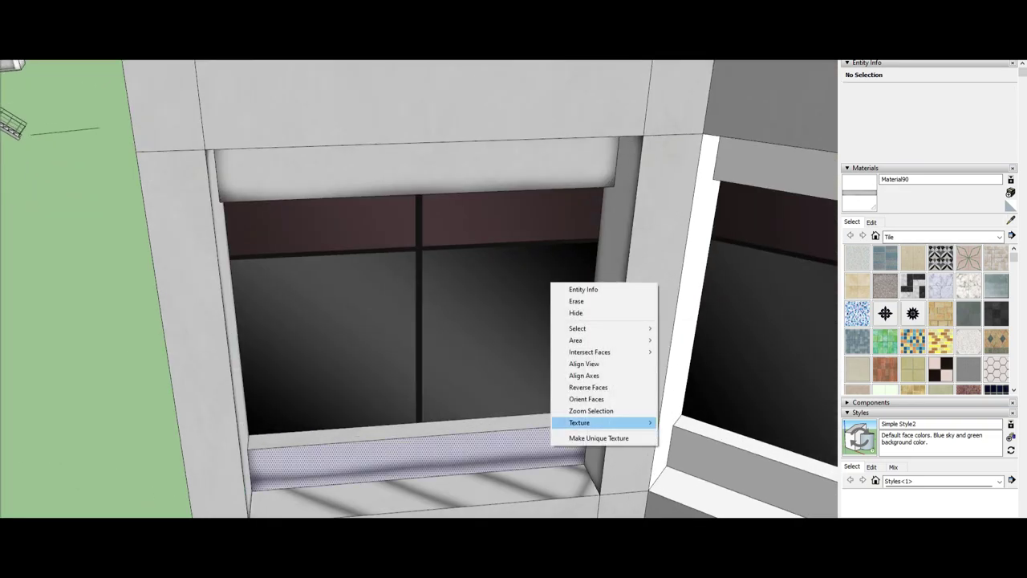
click(674, 423)
key(Return)
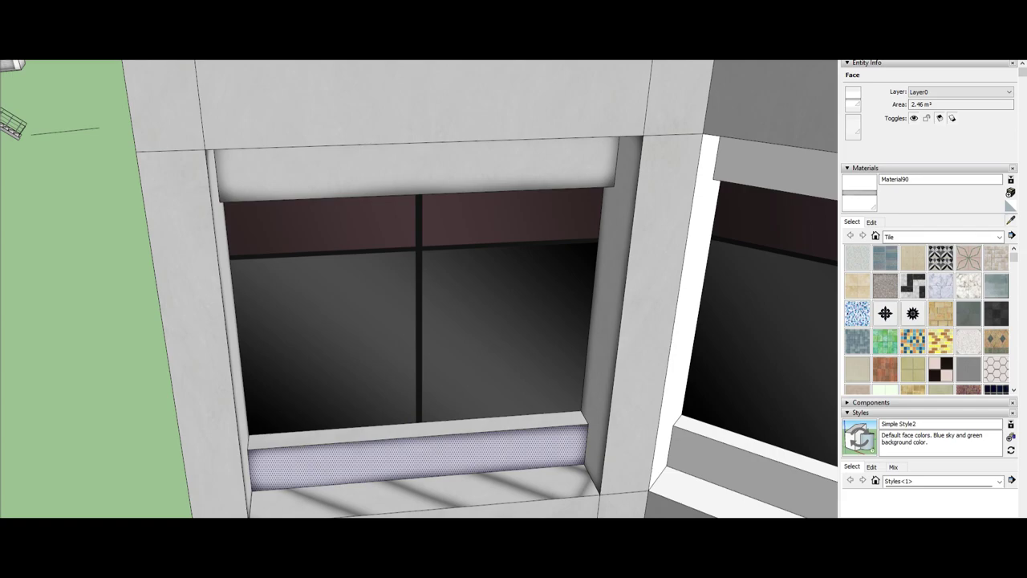
Reposition the tile texture on the side jamb and one more adjacent face.
scroll(417, 321, up, 2)
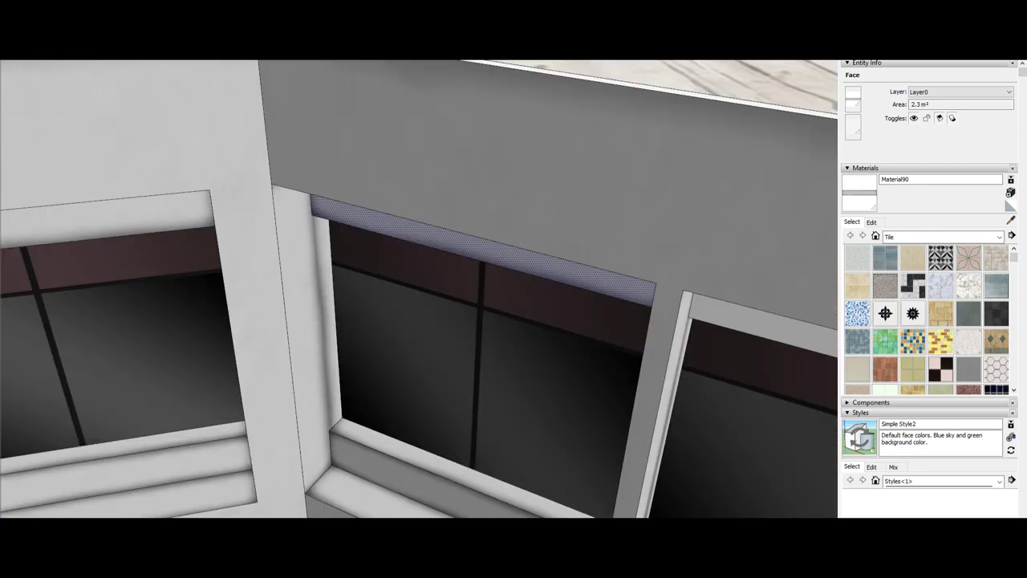
right_click(314, 337)
click(445, 482)
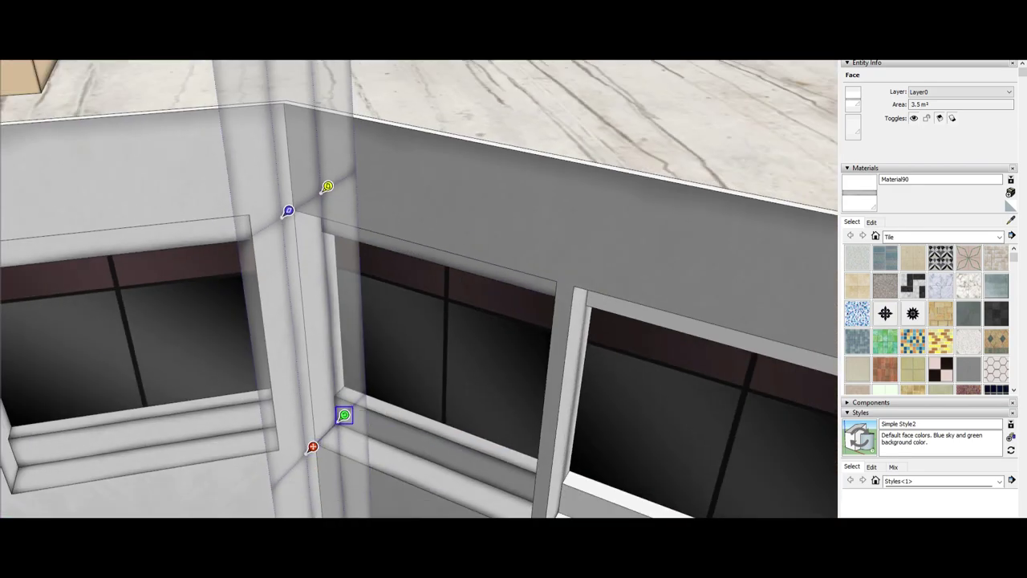
key(Return)
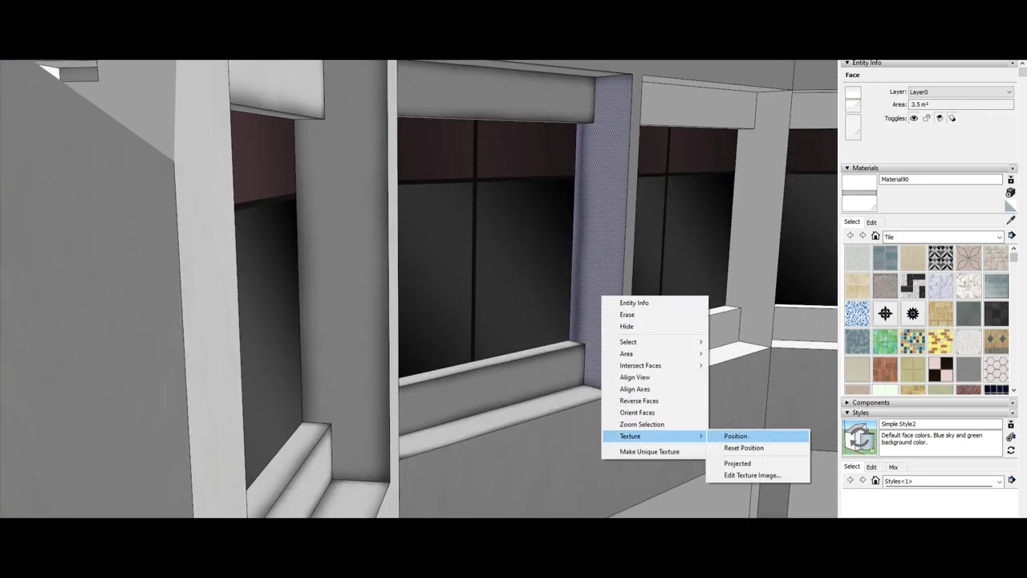
click(735, 436)
key(Return)
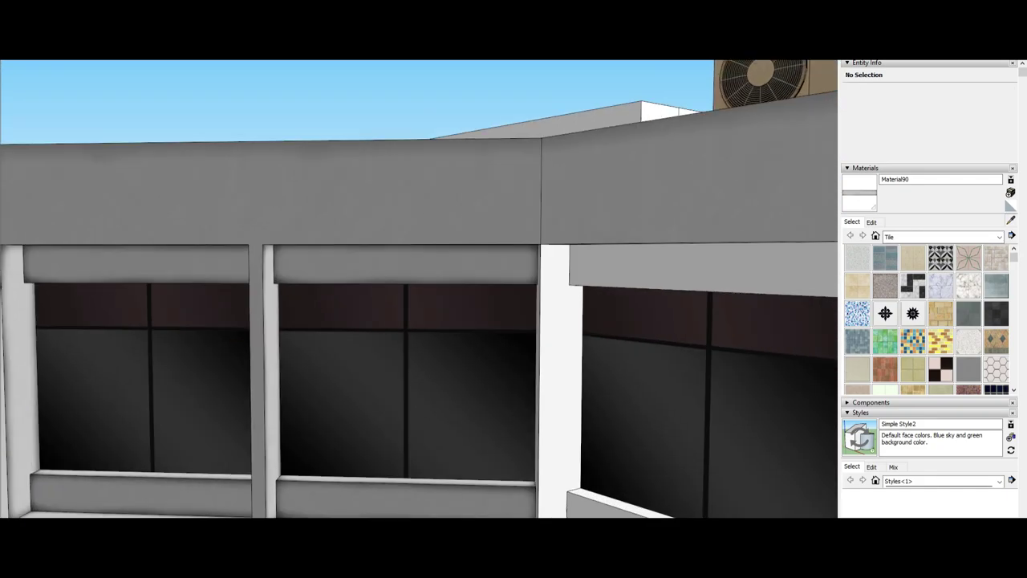
Reposition the dotted tile texture on the corner column face.
right_click(423, 248)
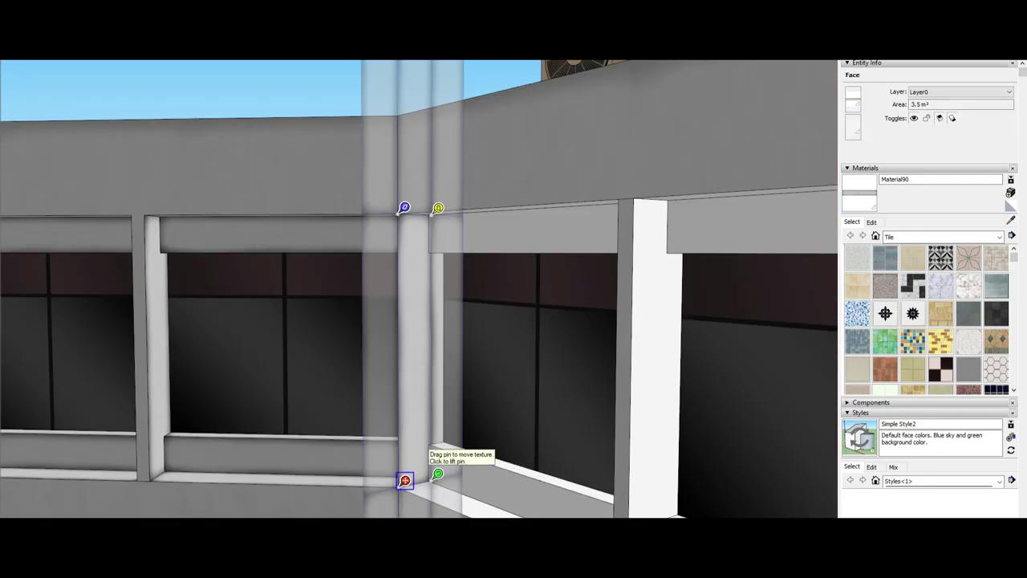
scroll(406, 480, up, 2)
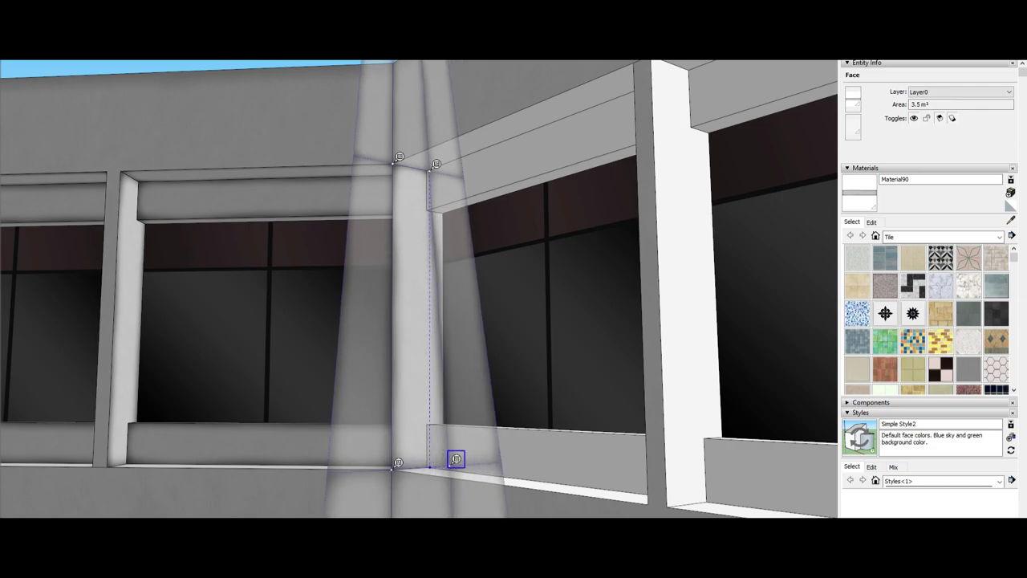
middle_drag(450, 417, 398, 438)
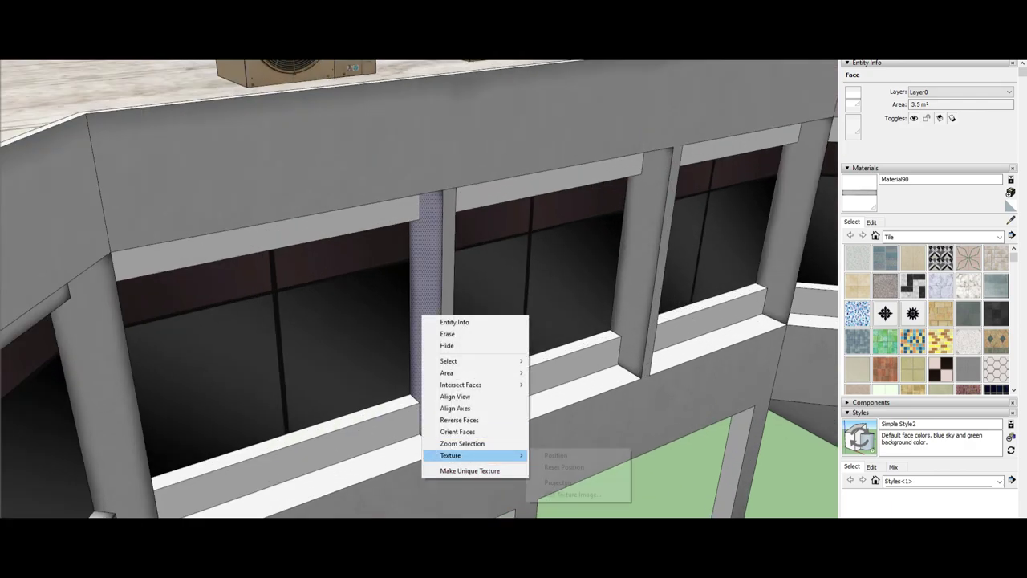
click(555, 455)
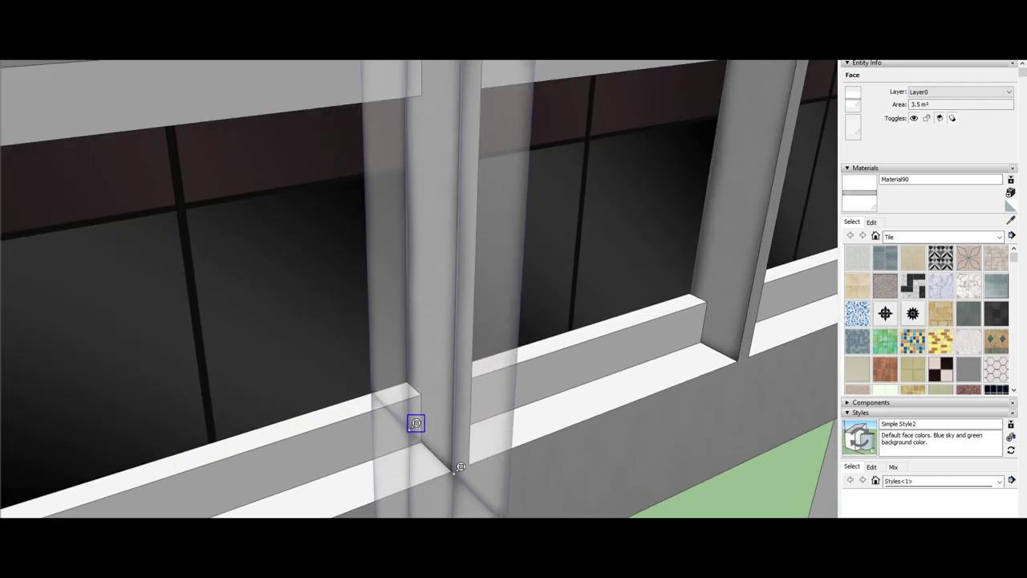
key(Return)
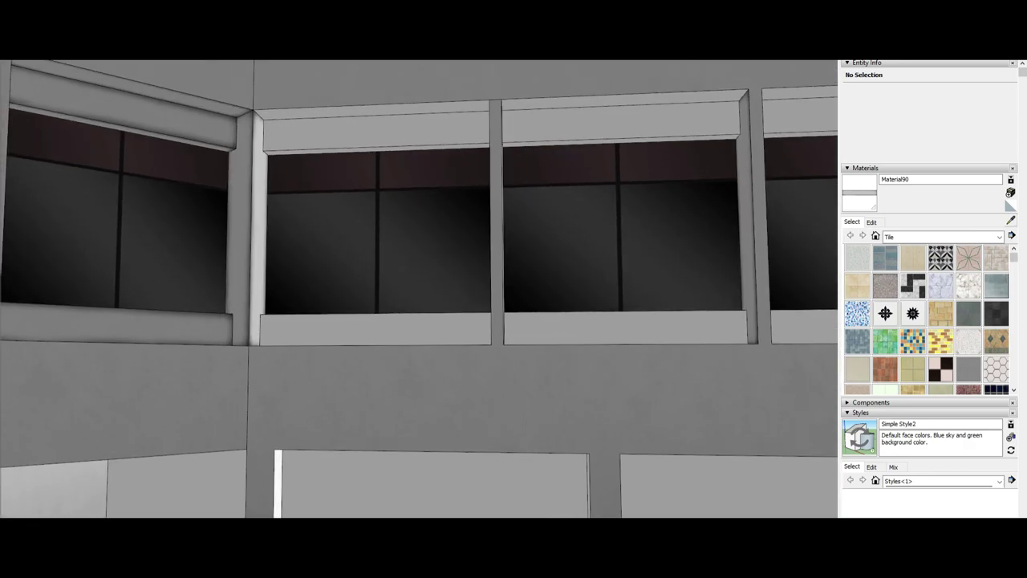
Reposition the tile texture on the window sill face.
right_click(282, 329)
click(422, 468)
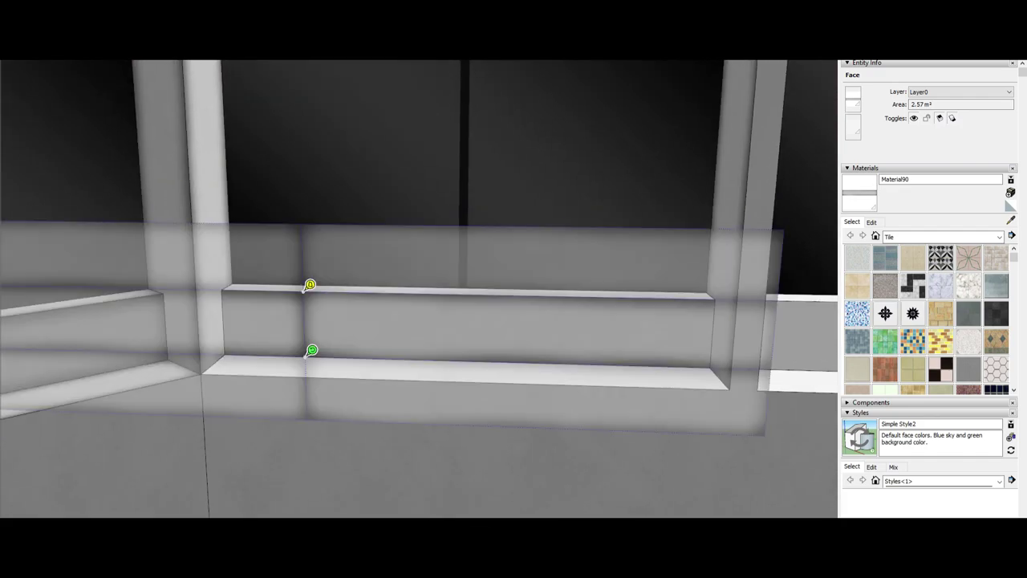
scroll(321, 288, down, 3)
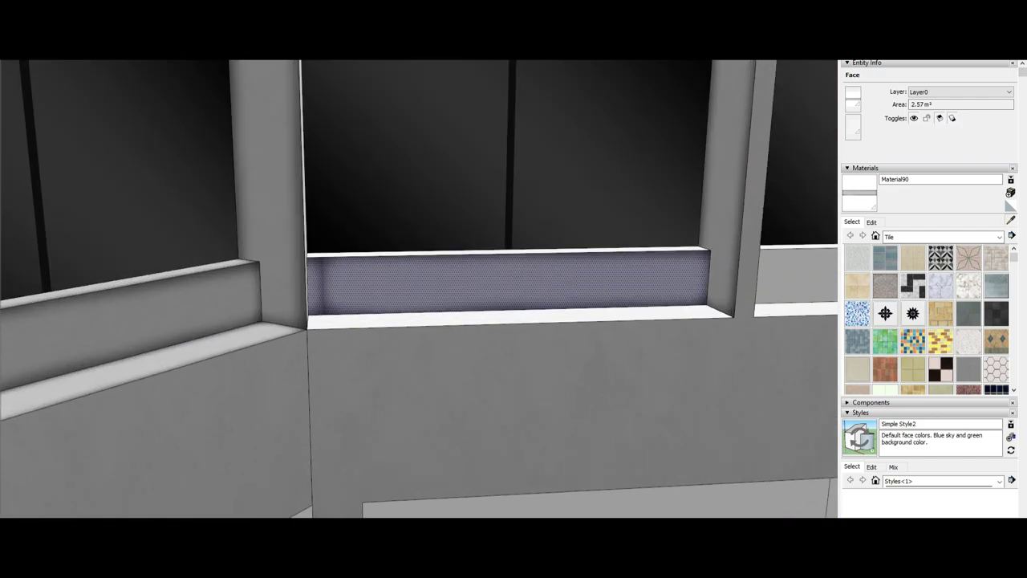
key(Return)
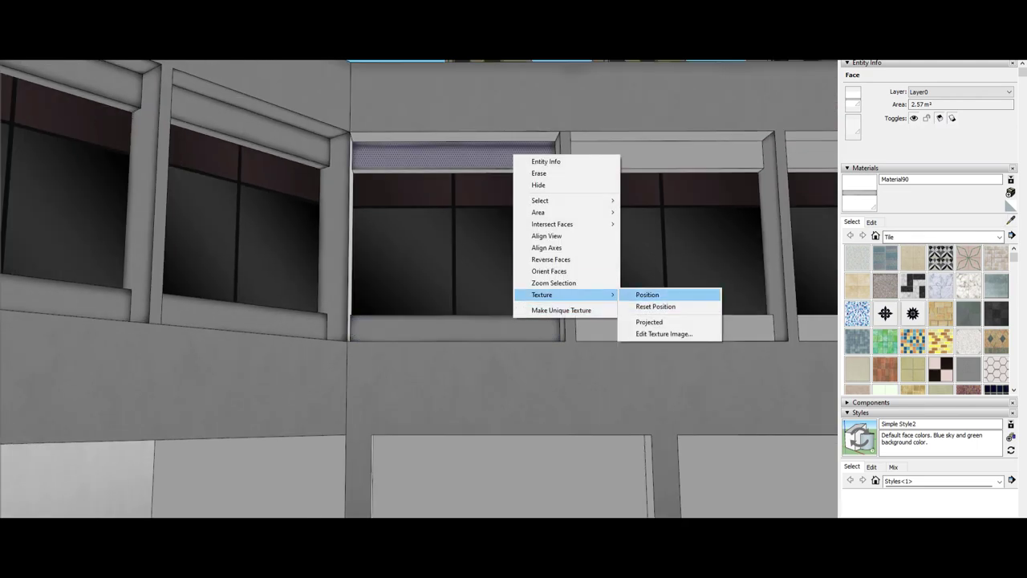
Reposition the tile texture on the lintel header above the windows.
click(647, 295)
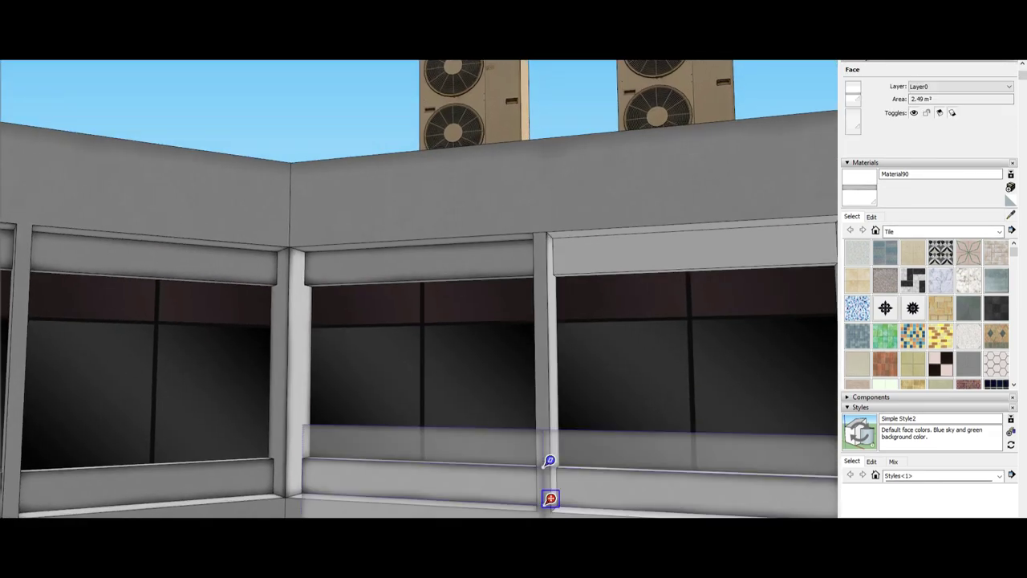
middle_drag(551, 498, 634, 425)
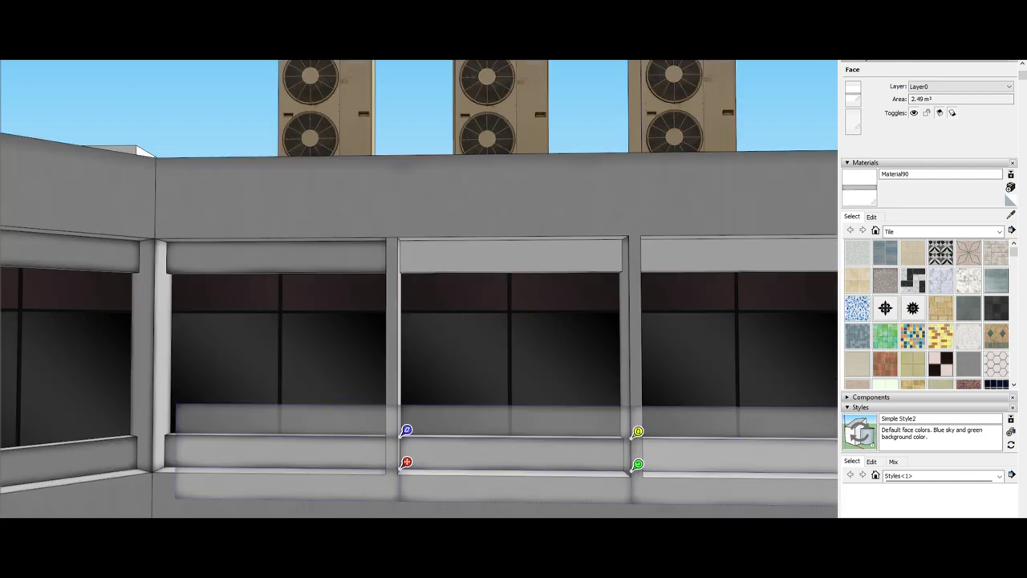
scroll(625, 419, up, 3)
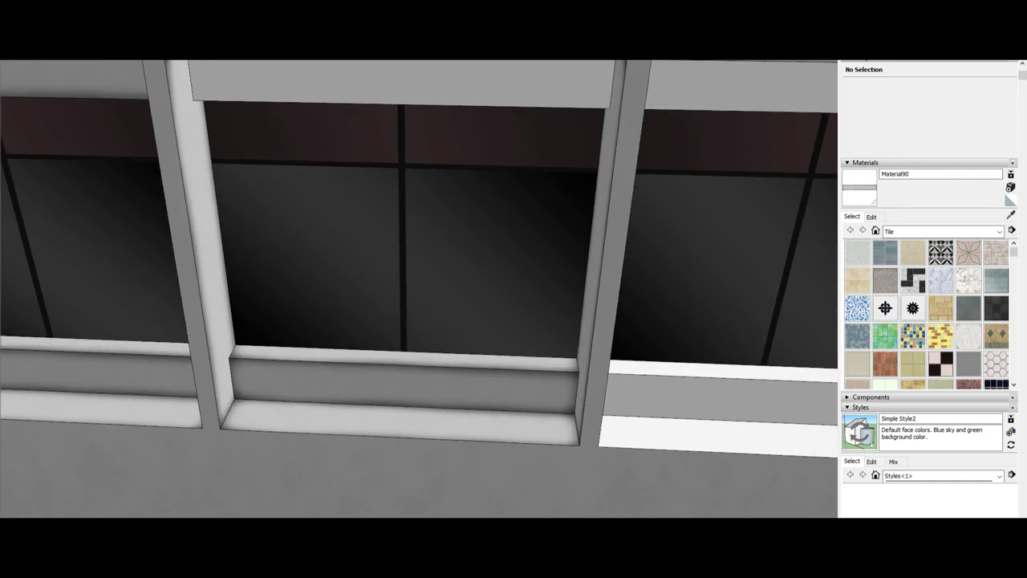
right_click(401, 105)
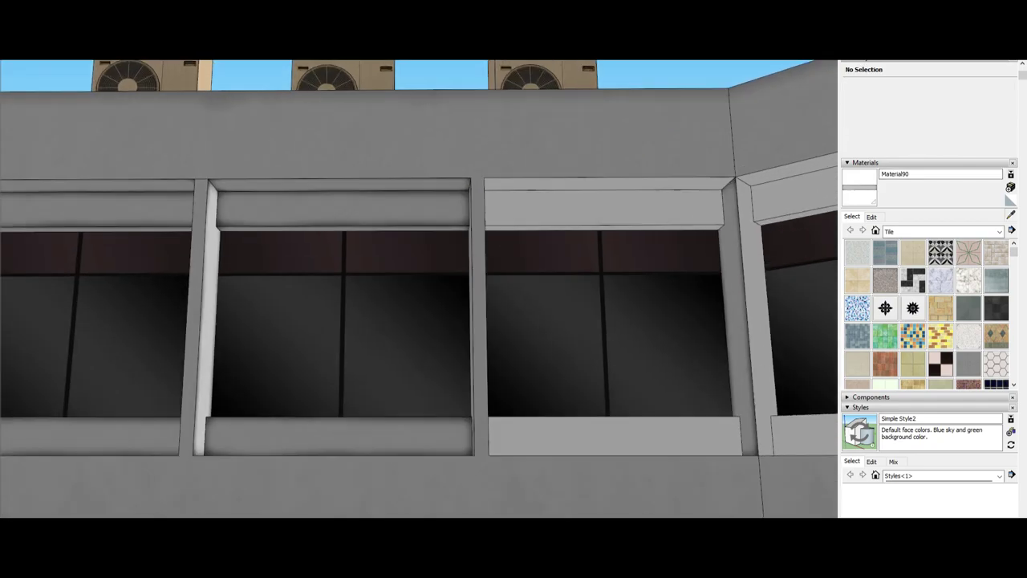
key(Return)
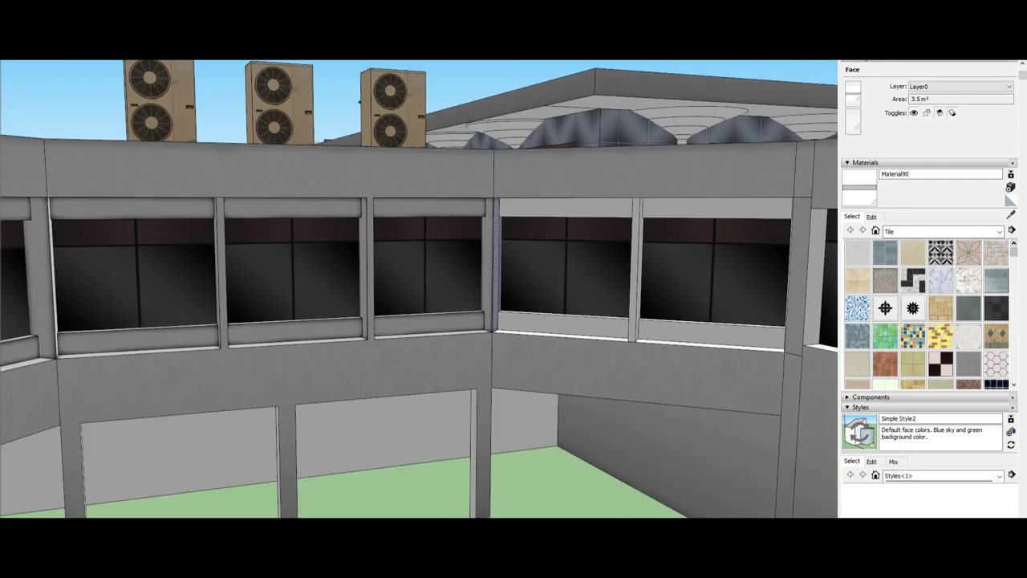
Drag the texture pins to straighten the jamb's tile texture into a vertical band.
right_click(477, 277)
click(517, 406)
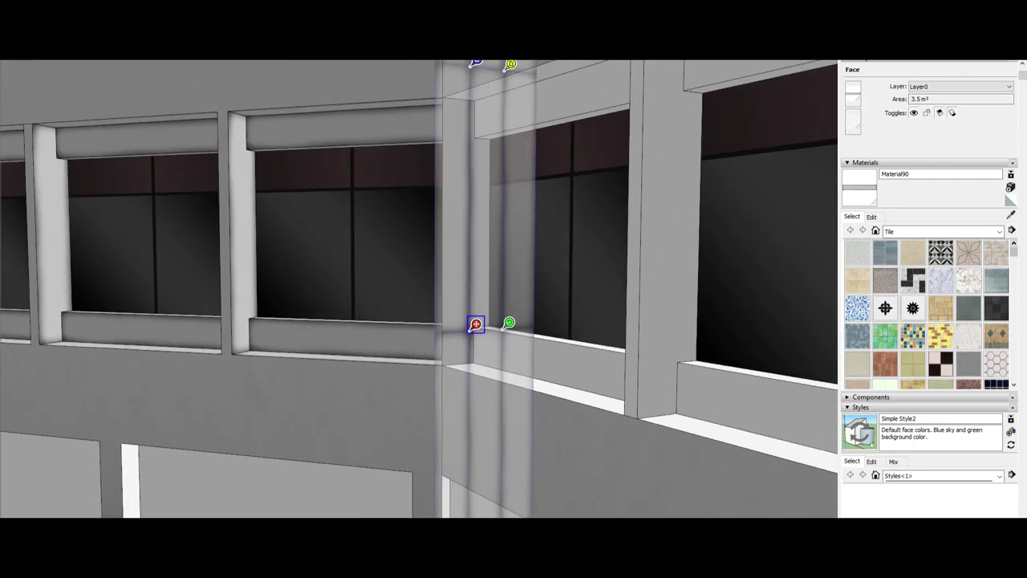
drag(480, 319, 449, 321)
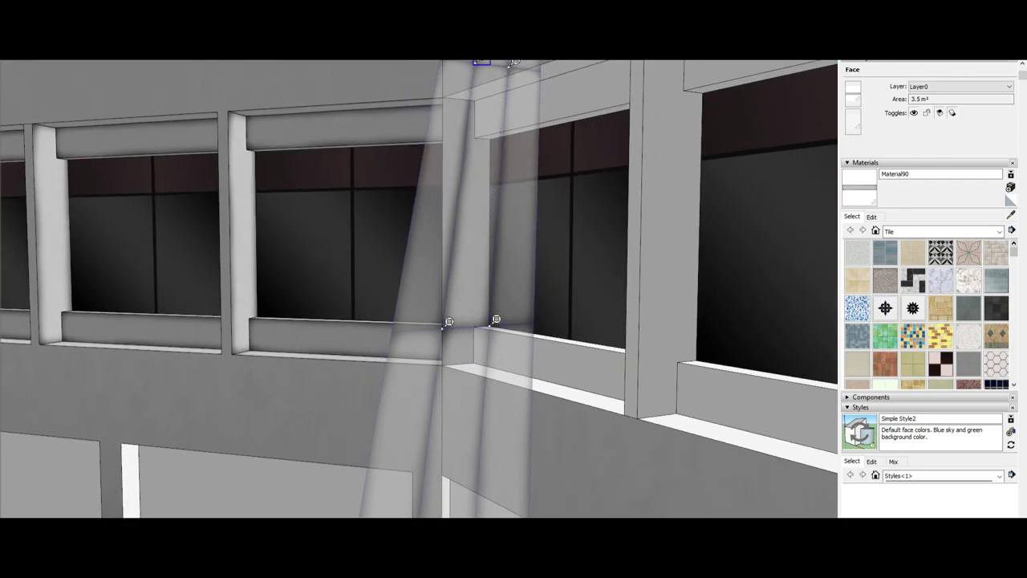
mouse_move(481, 61)
mouse_down()
mouse_move(511, 64)
mouse_move(450, 90)
mouse_up()
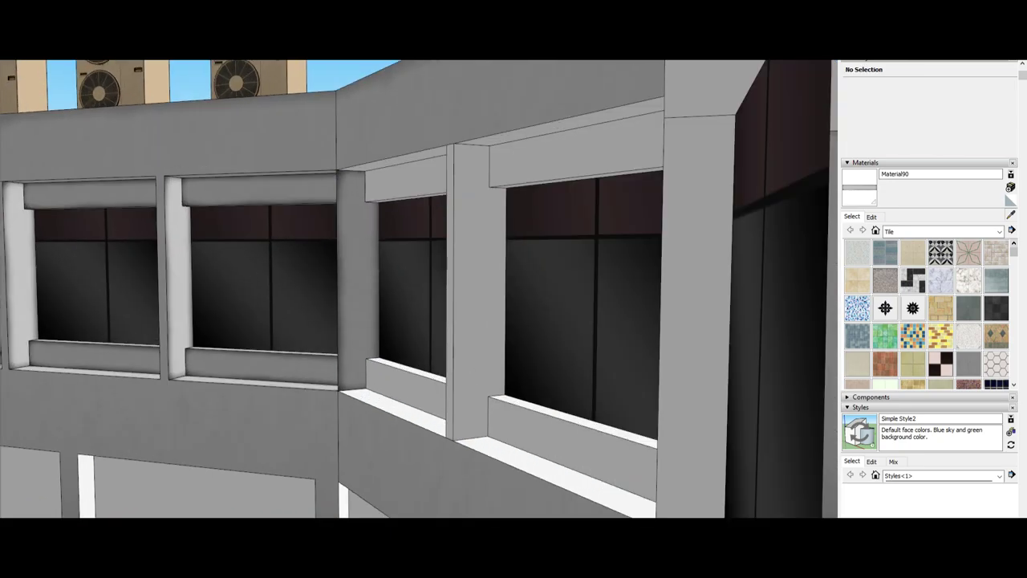
Realign the tile texture along the lintel strip above the corner window.
middle_drag(366, 483, 417, 481)
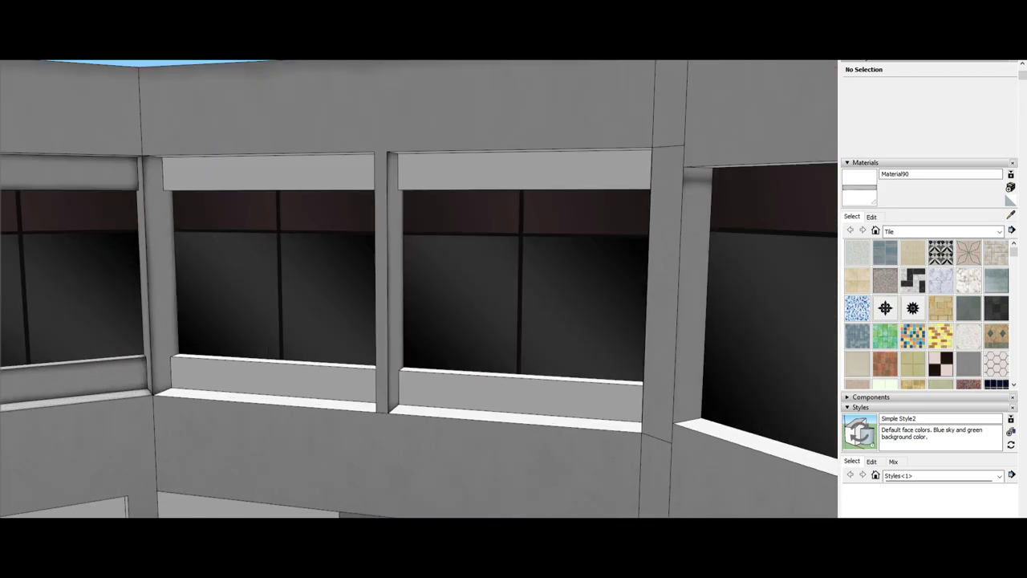
click(241, 385)
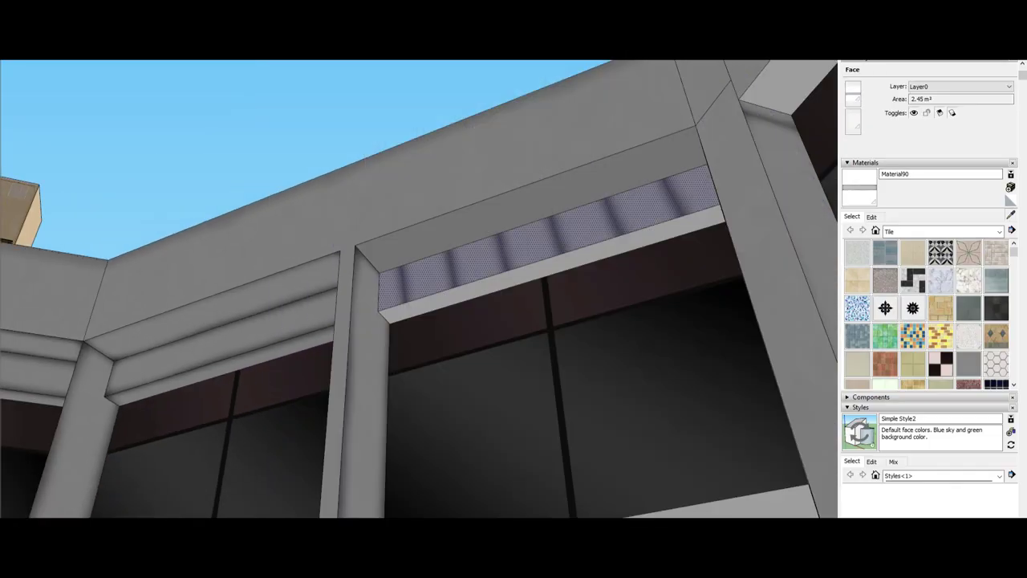
right_click(409, 275)
click(550, 420)
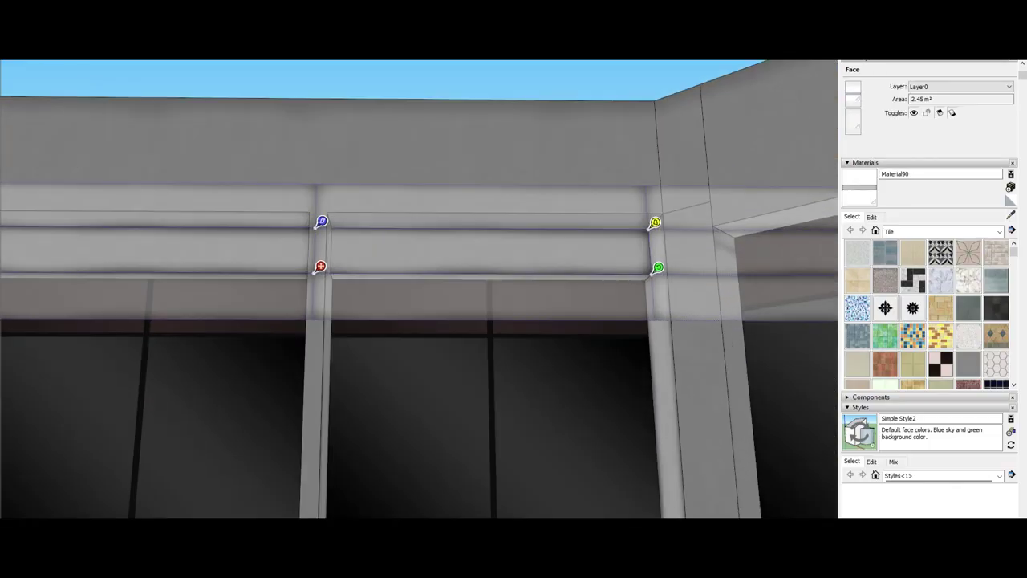
key(Return)
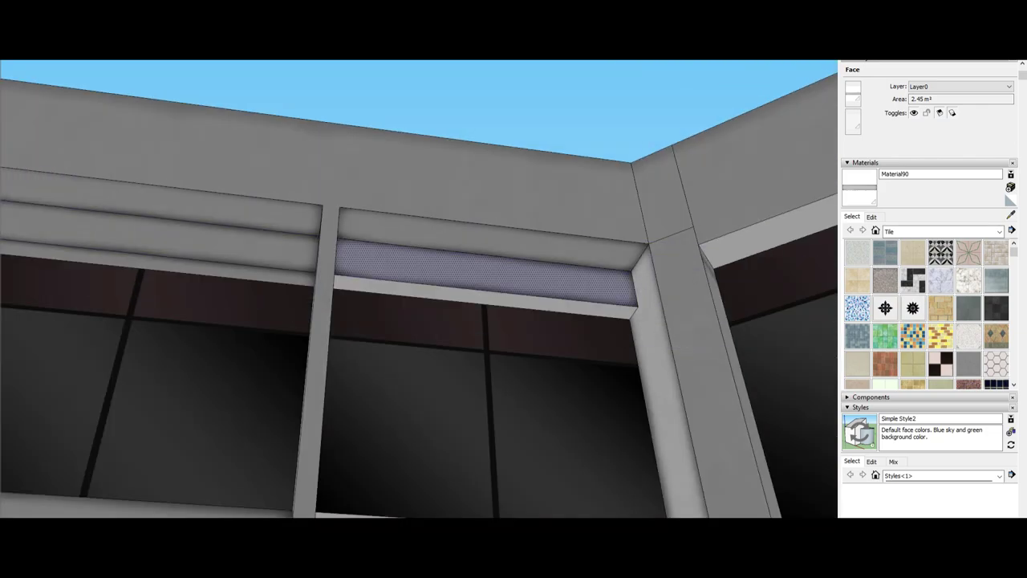